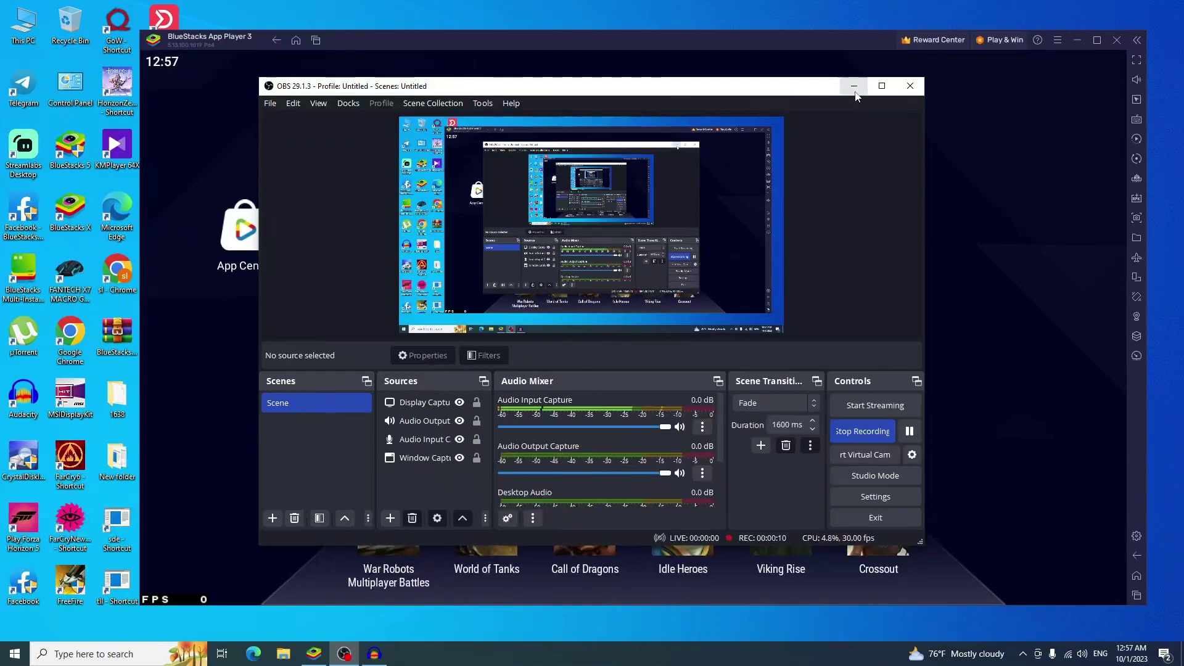
Minimize the OBS and BlueStacks App Player 3 windows to show the desktop.
click(855, 86)
click(1057, 41)
click(1080, 40)
right_click(936, 37)
click(965, 90)
right_click(964, 90)
click(1000, 147)
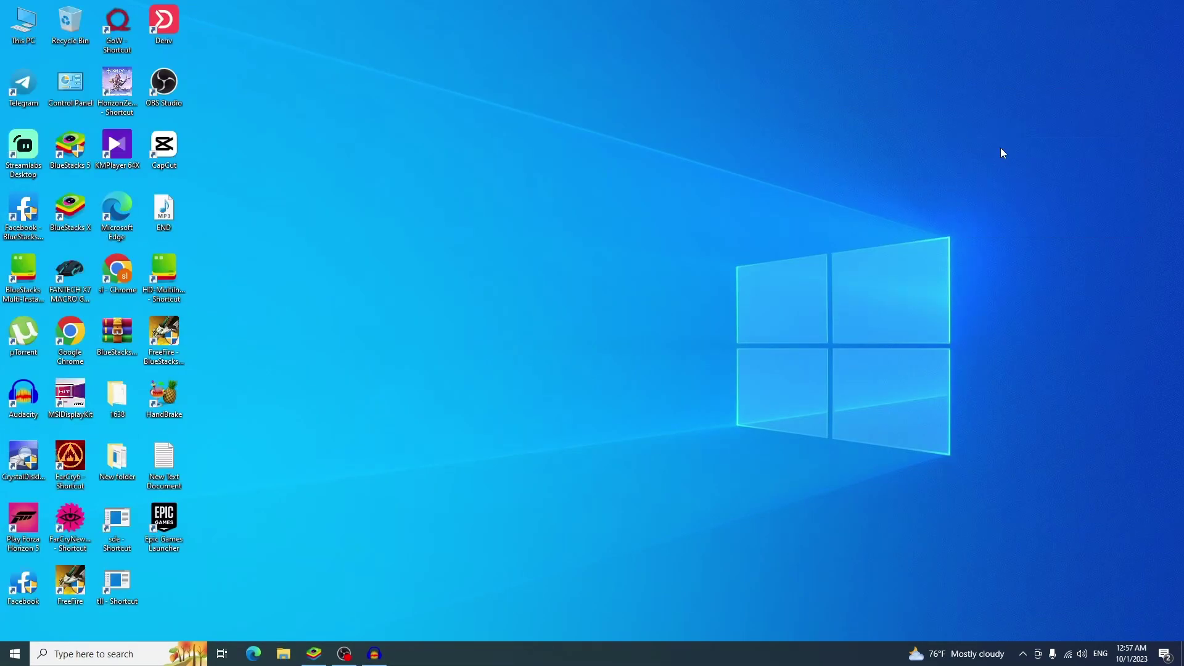
right_click(999, 144)
click(1012, 195)
right_click(556, 161)
click(618, 216)
right_click(456, 197)
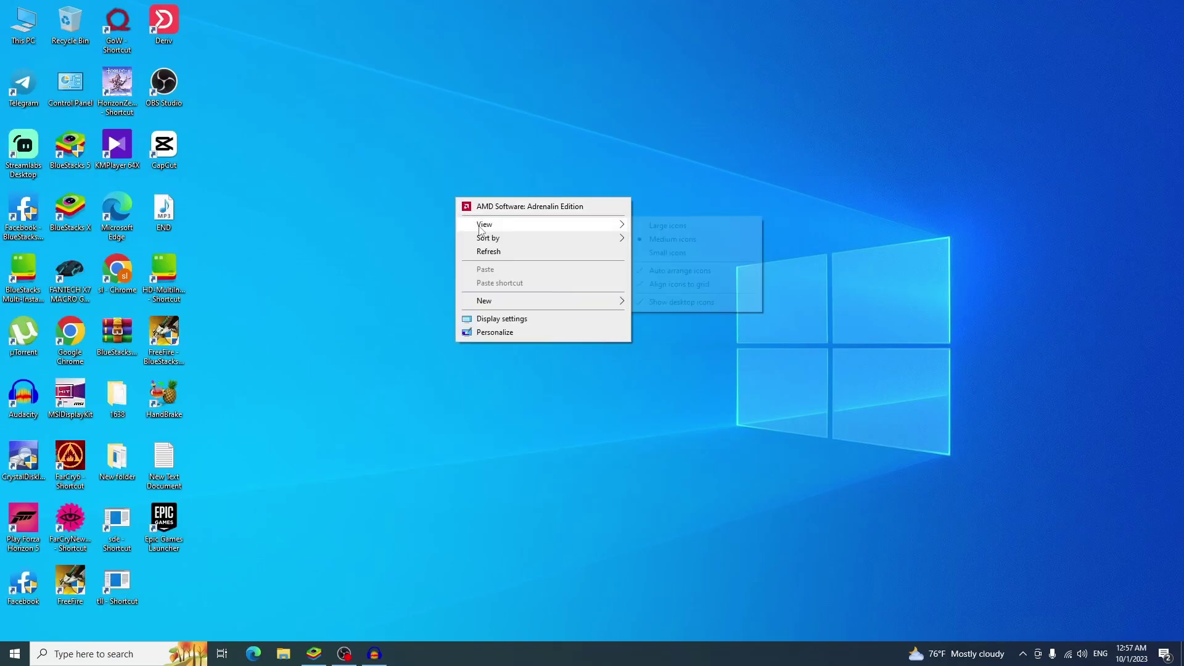
click(496, 250)
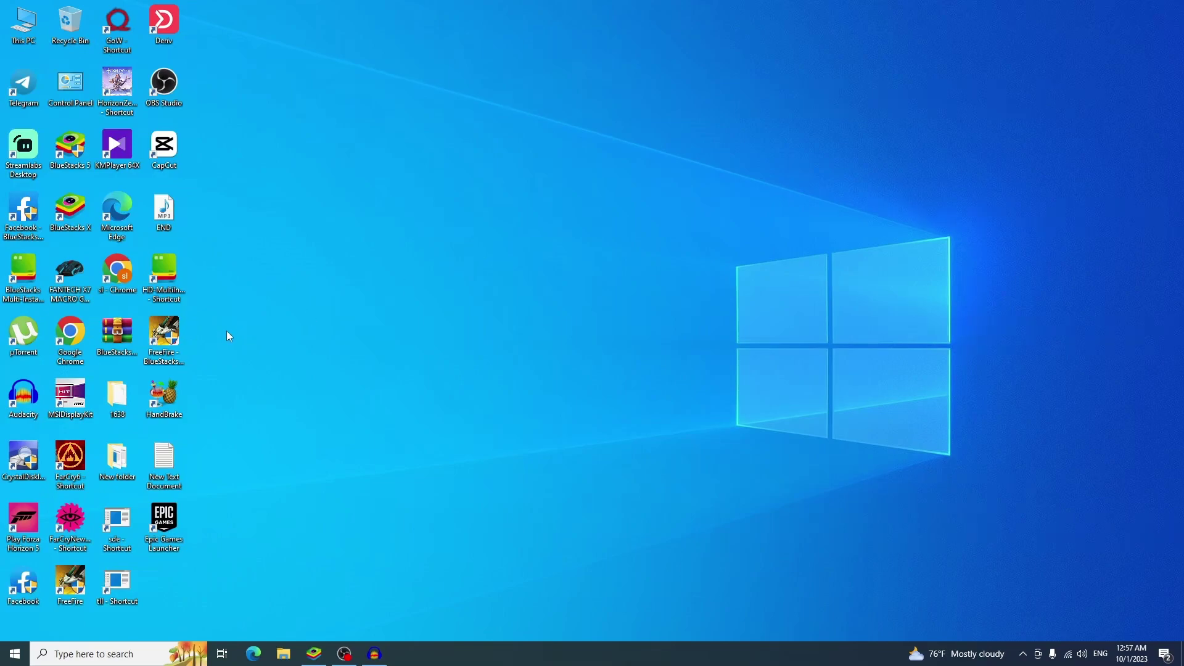
click(175, 278)
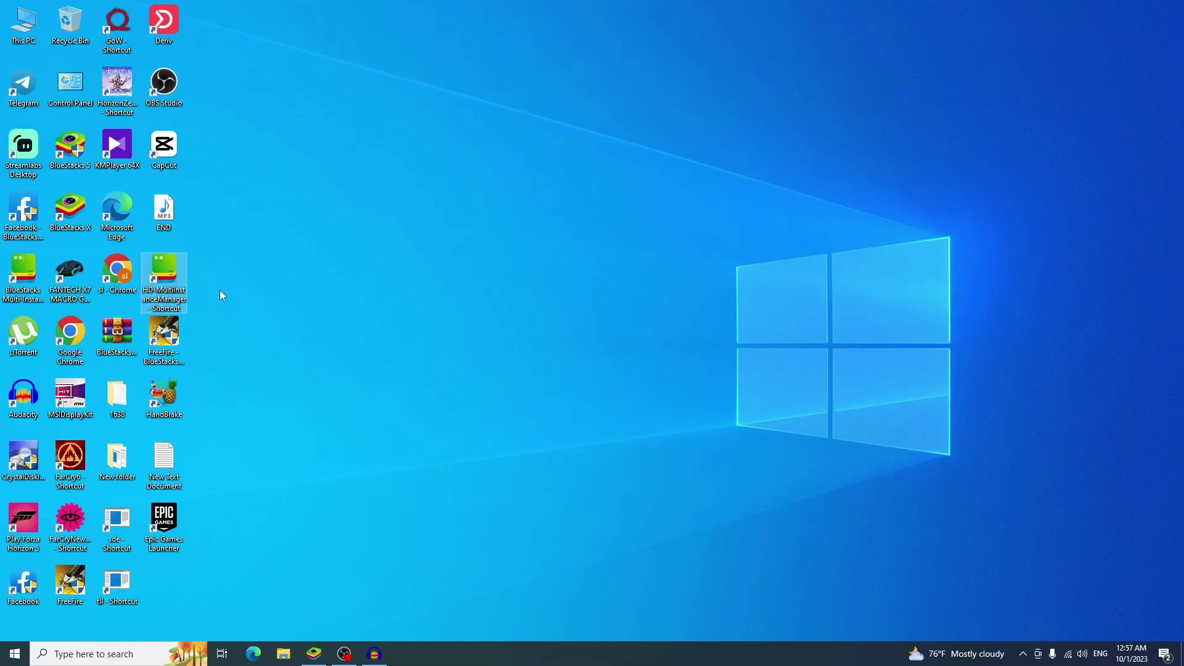
Close the running BlueStacks App Player 3 instance and refresh the desktop.
click(323, 662)
click(1116, 40)
click(716, 344)
right_click(624, 257)
click(673, 311)
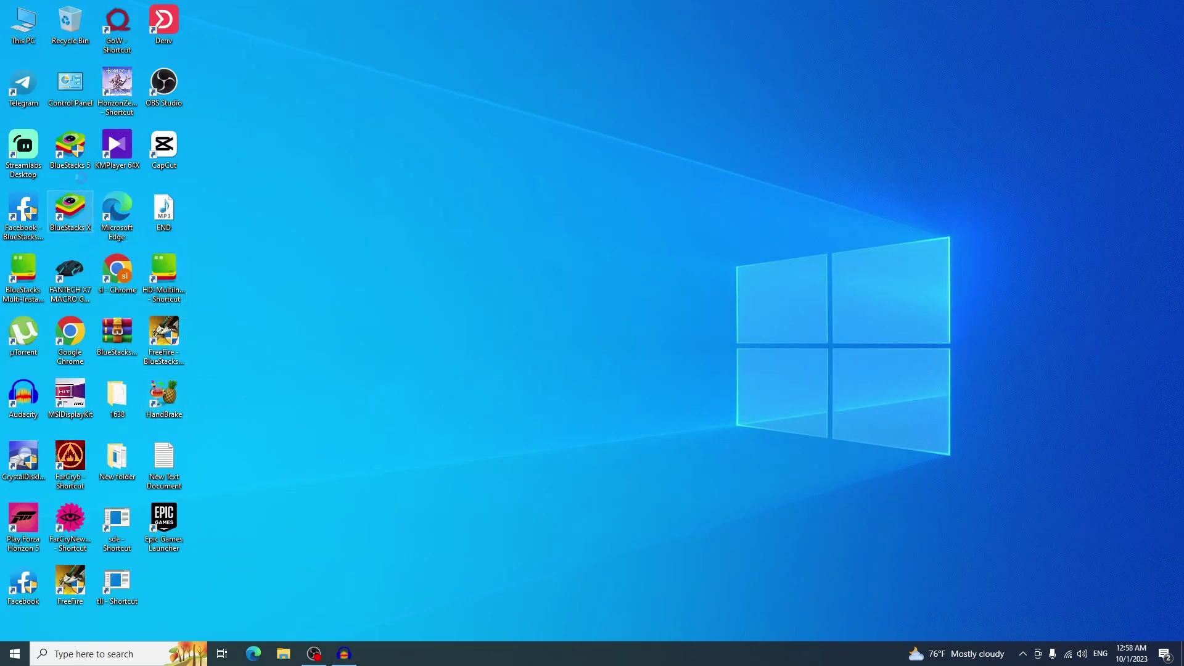
Open the BlueStacks multi-instance manager and move its window slightly higher on the desktop.
right_click(81, 207)
click(296, 58)
right_click(296, 58)
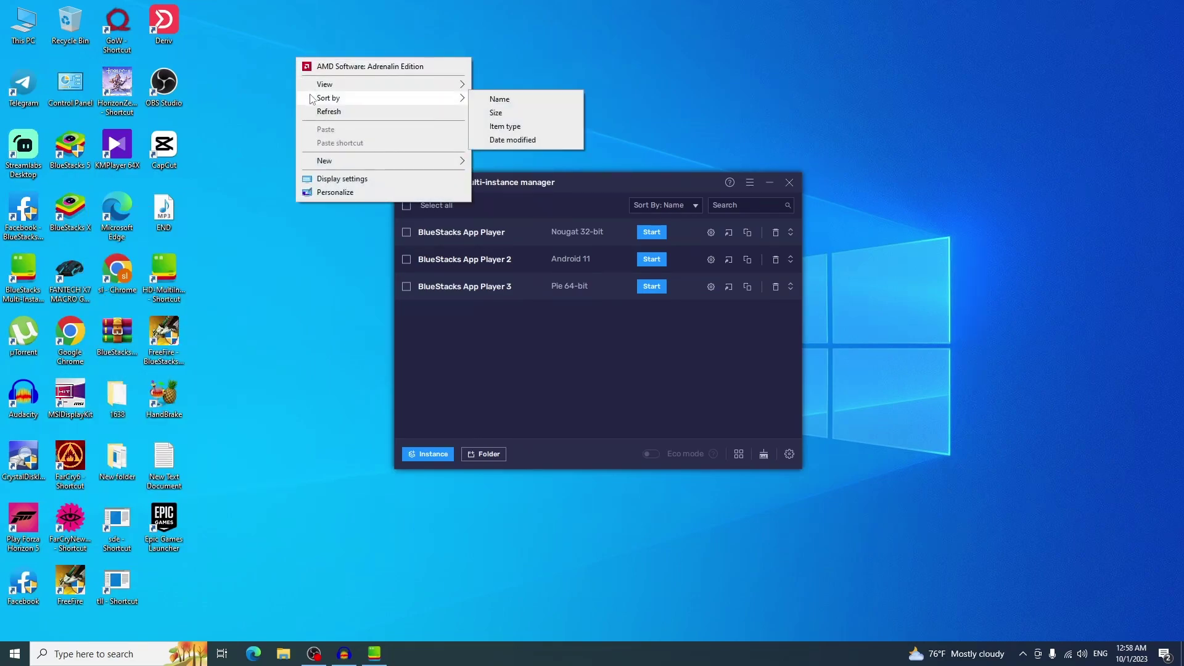
click(328, 112)
drag(471, 185, 494, 146)
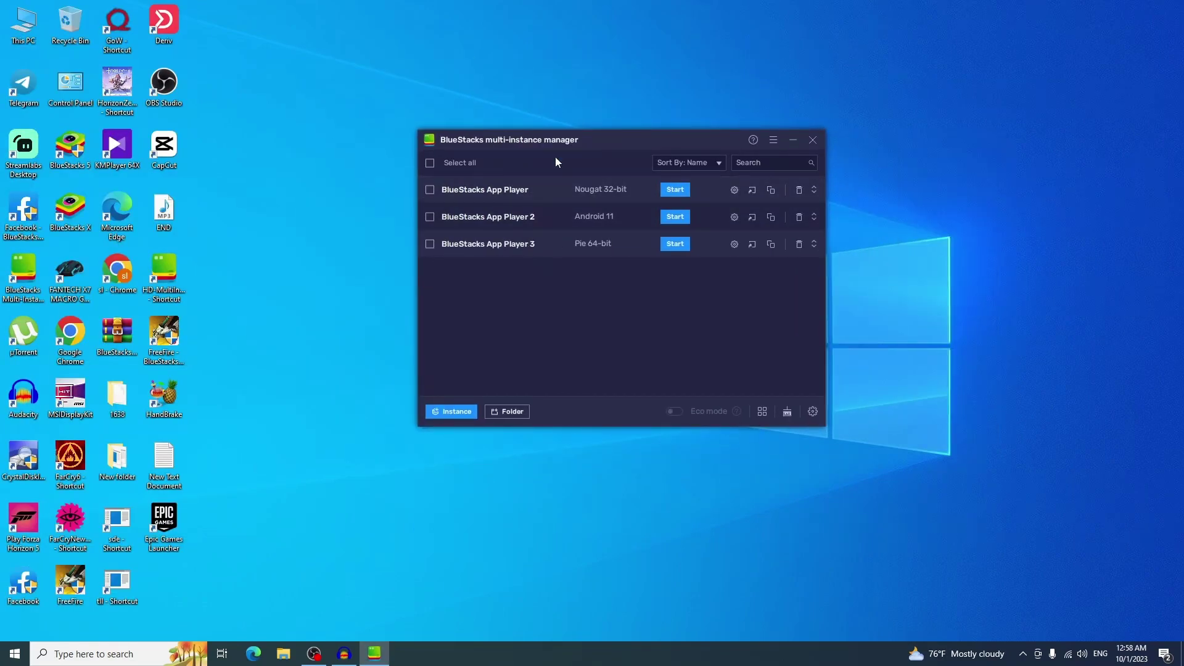
Set up a fresh instance using the Pie 64-bit Android version and continue to its configuration.
click(468, 416)
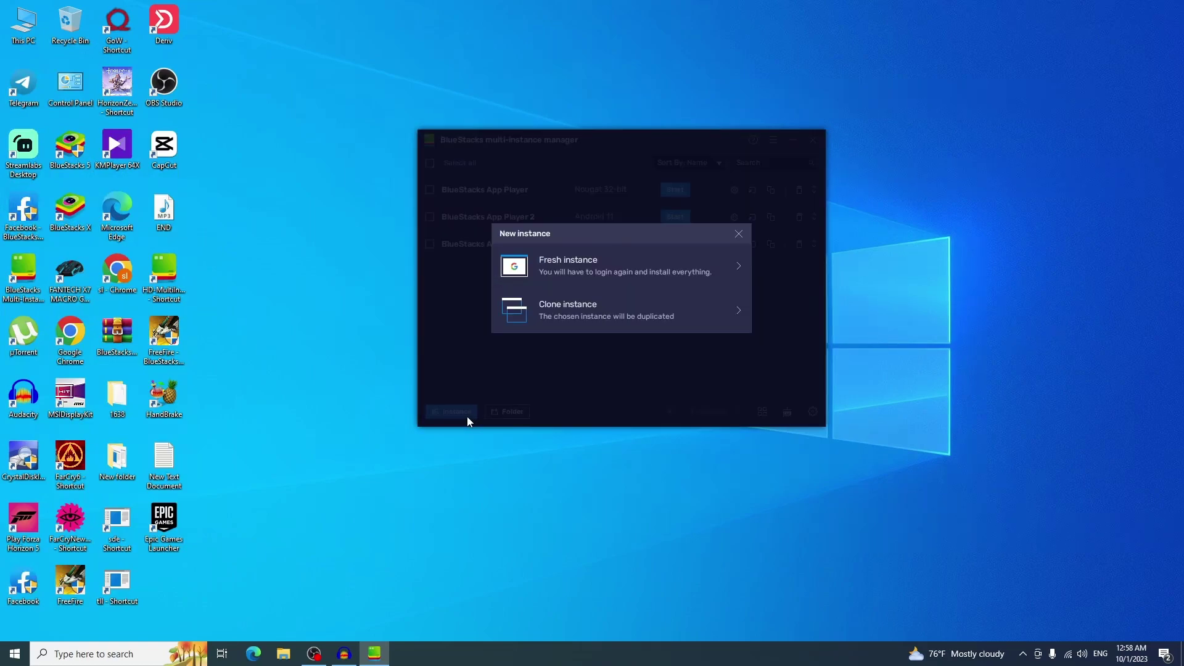
click(598, 273)
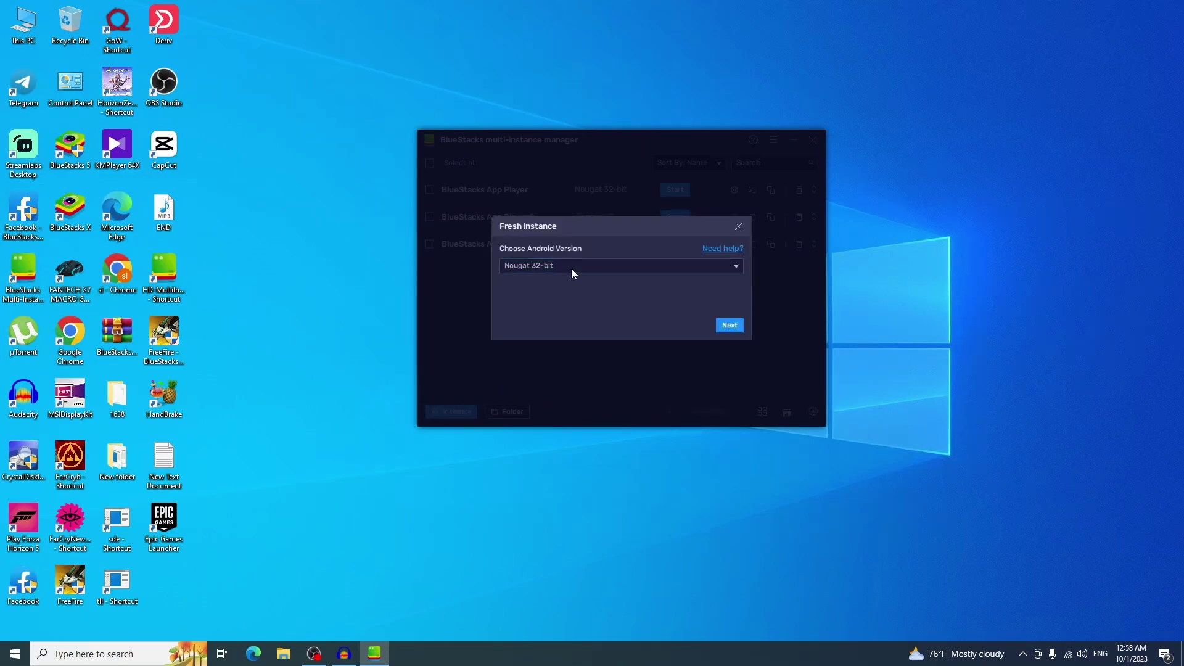
click(599, 267)
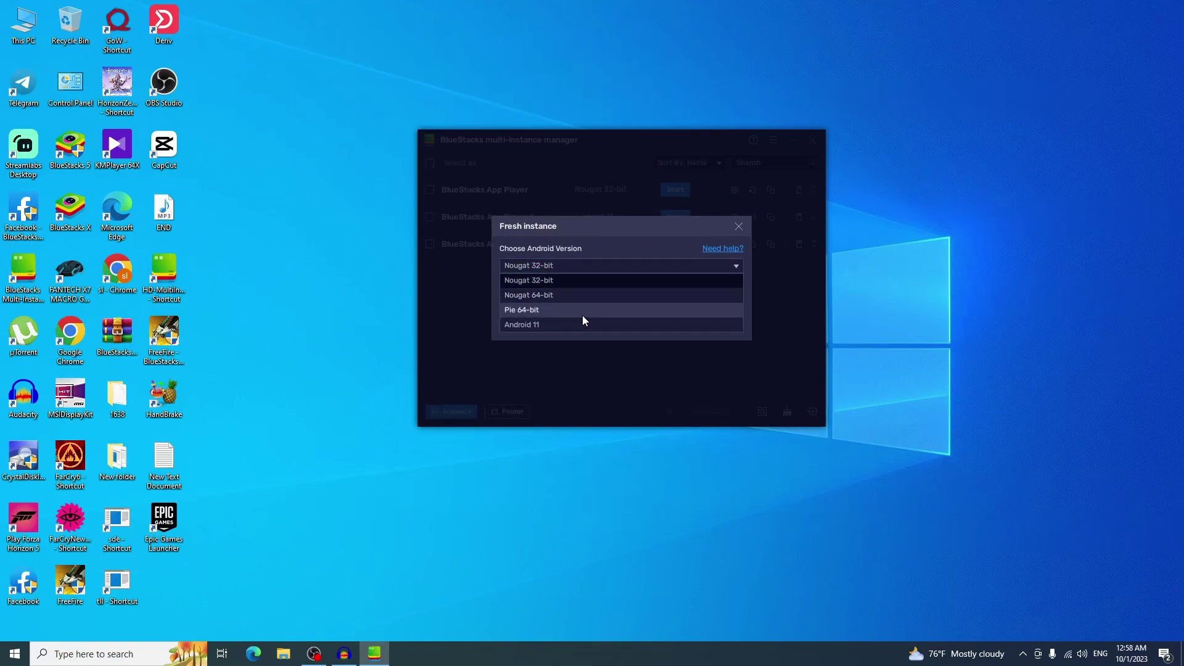
click(583, 316)
click(729, 325)
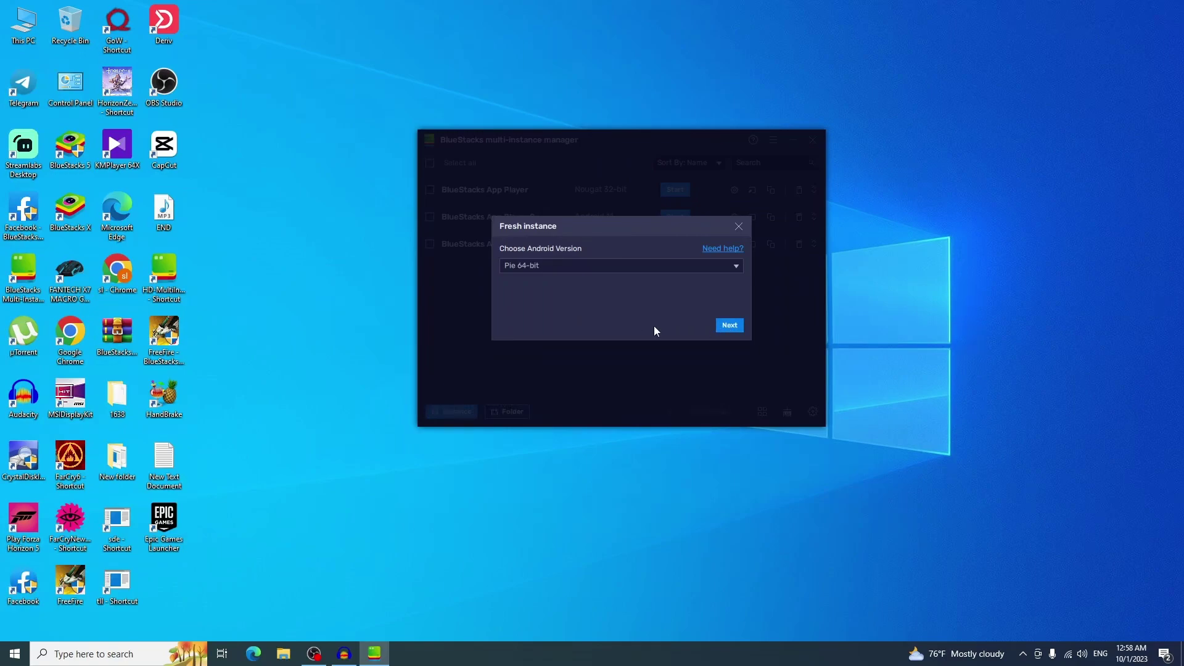
Examine the CPU core and memory allocation choices for the fresh Pie 64-bit instance, and close the dialog without creating it.
click(636, 220)
click(636, 220)
click(637, 219)
click(635, 230)
click(632, 239)
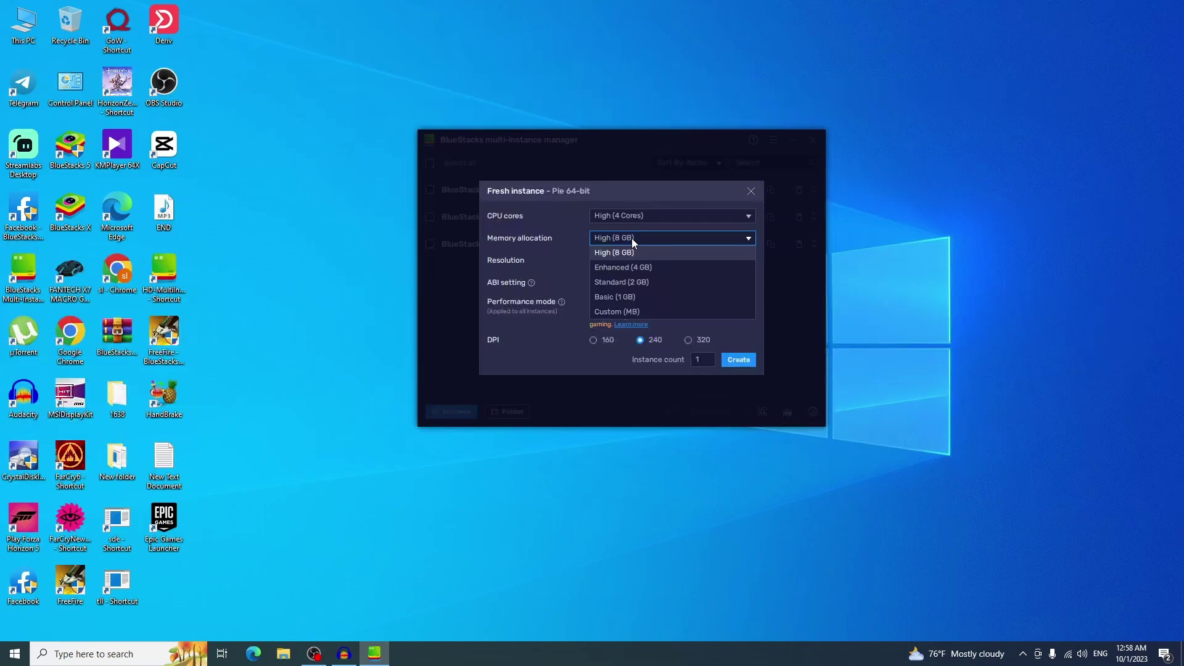
click(632, 238)
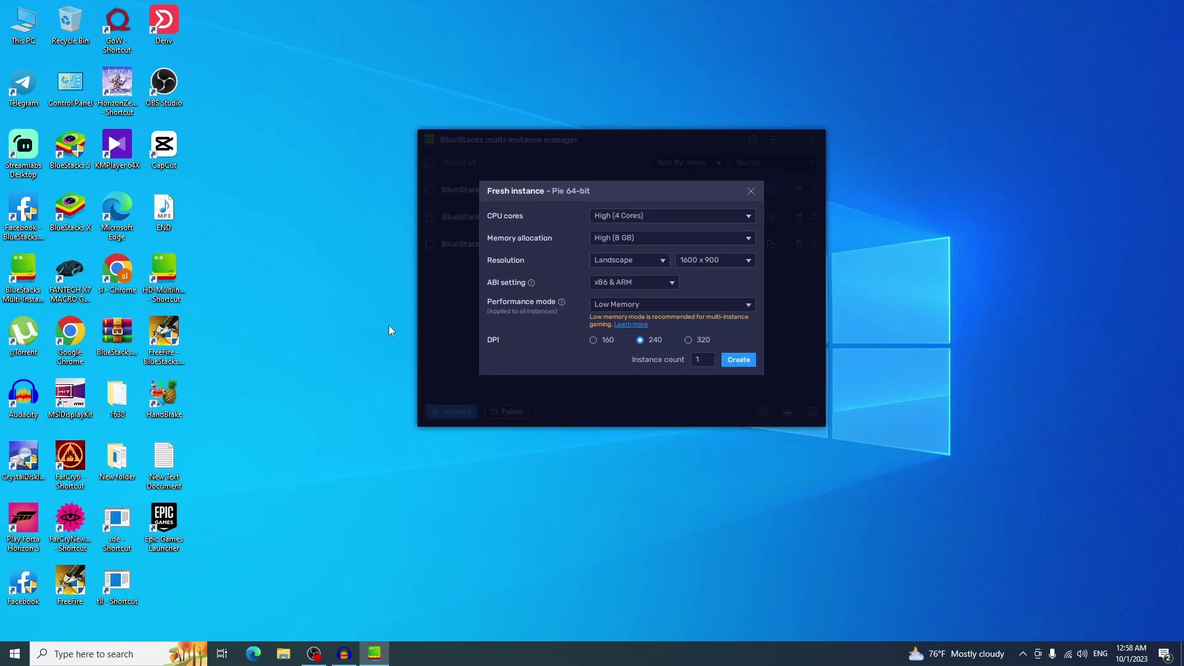
click(750, 194)
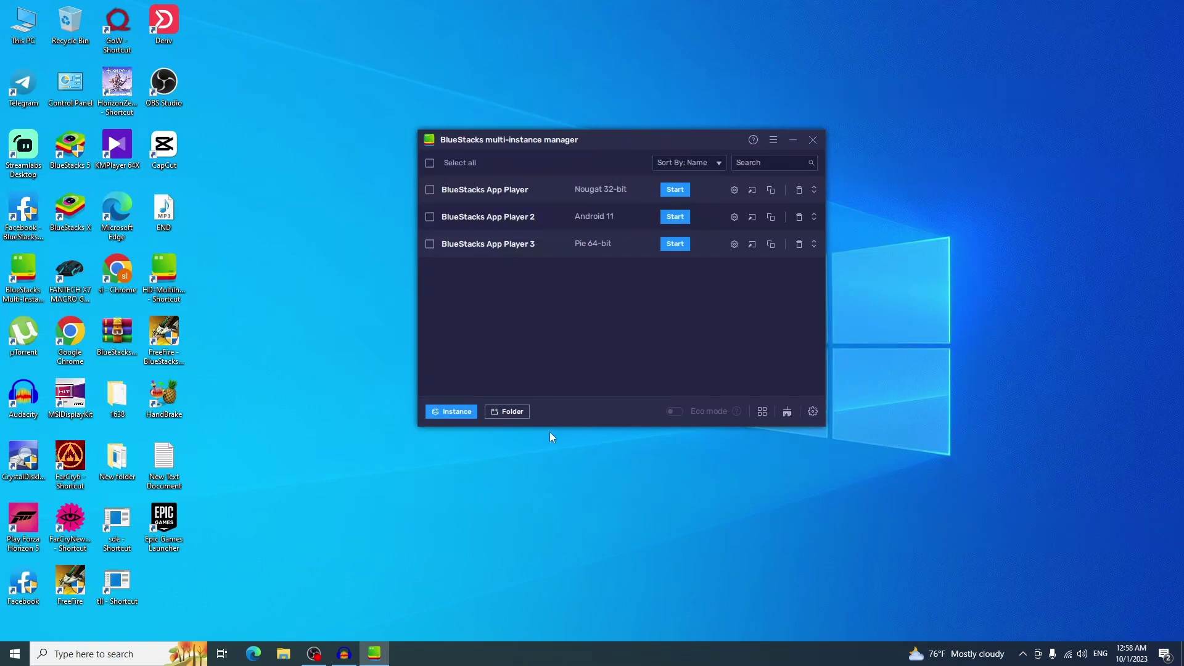
Start the existing Pie 64-bit instance, BlueStacks App Player 3, and bring its window to the front.
right_click(330, 248)
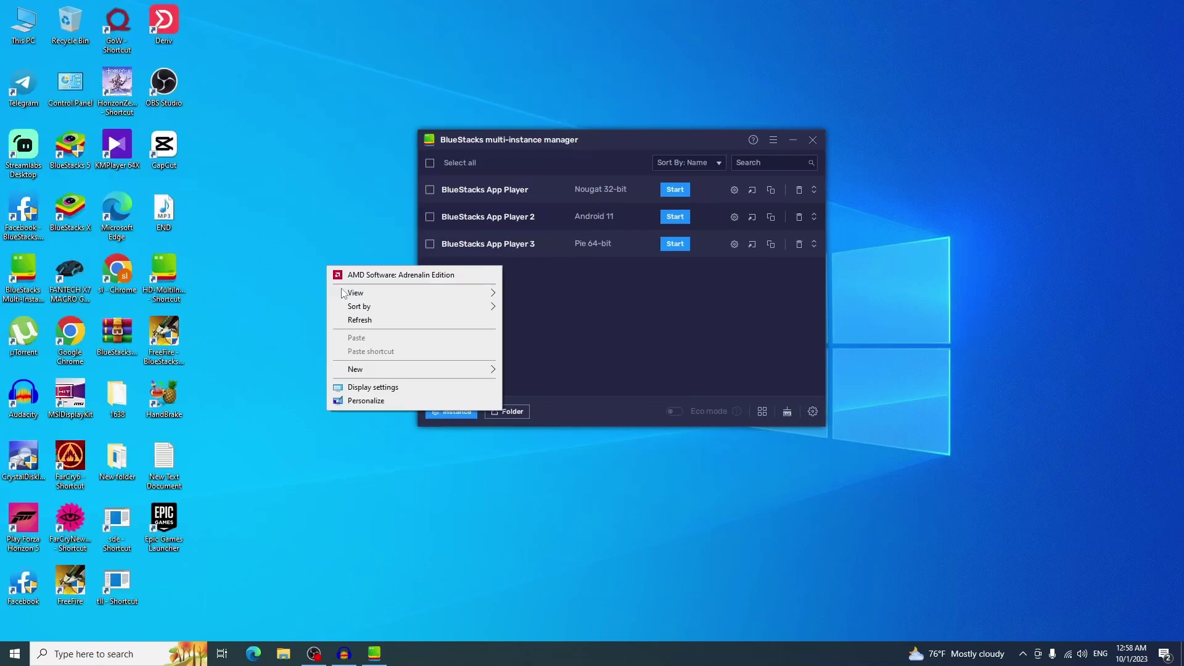
click(360, 319)
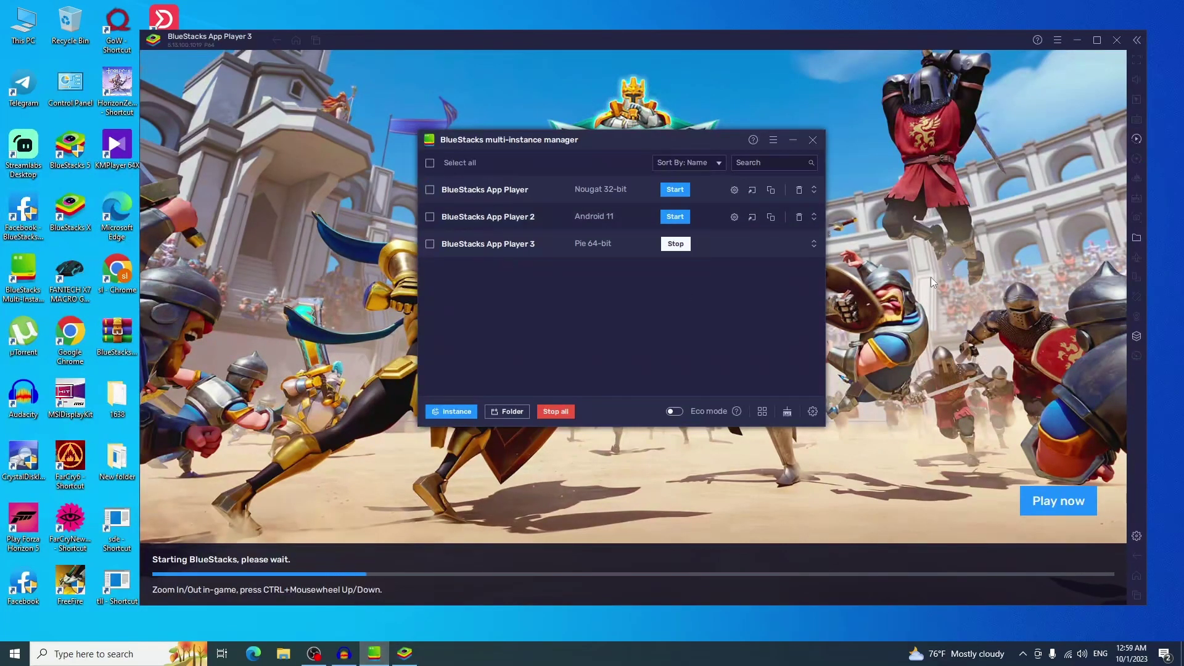
click(904, 287)
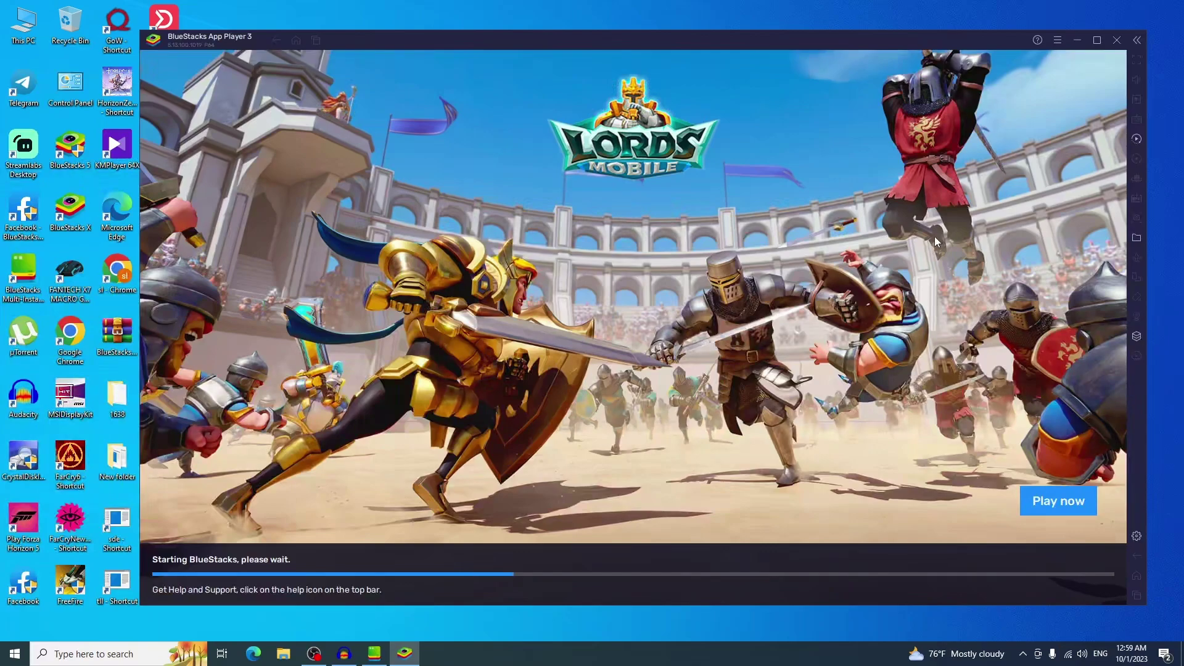
Open the App Player settings and examine the CPU, memory, performance mode and frame rate options.
click(1057, 40)
click(1041, 61)
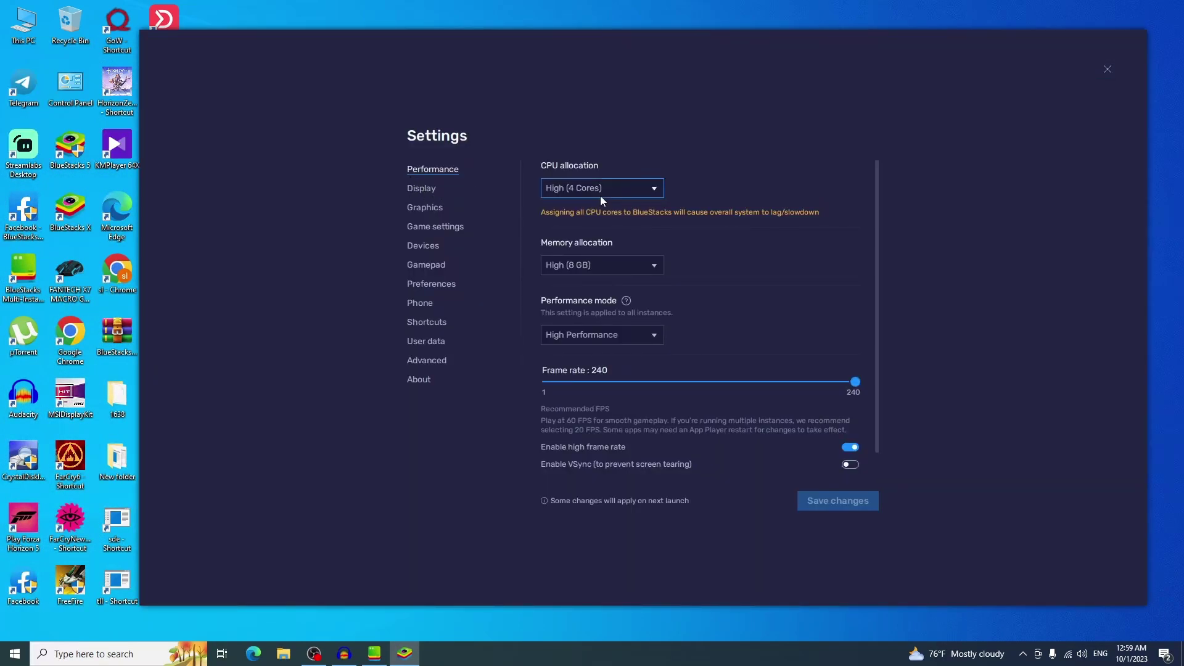
click(605, 265)
click(641, 284)
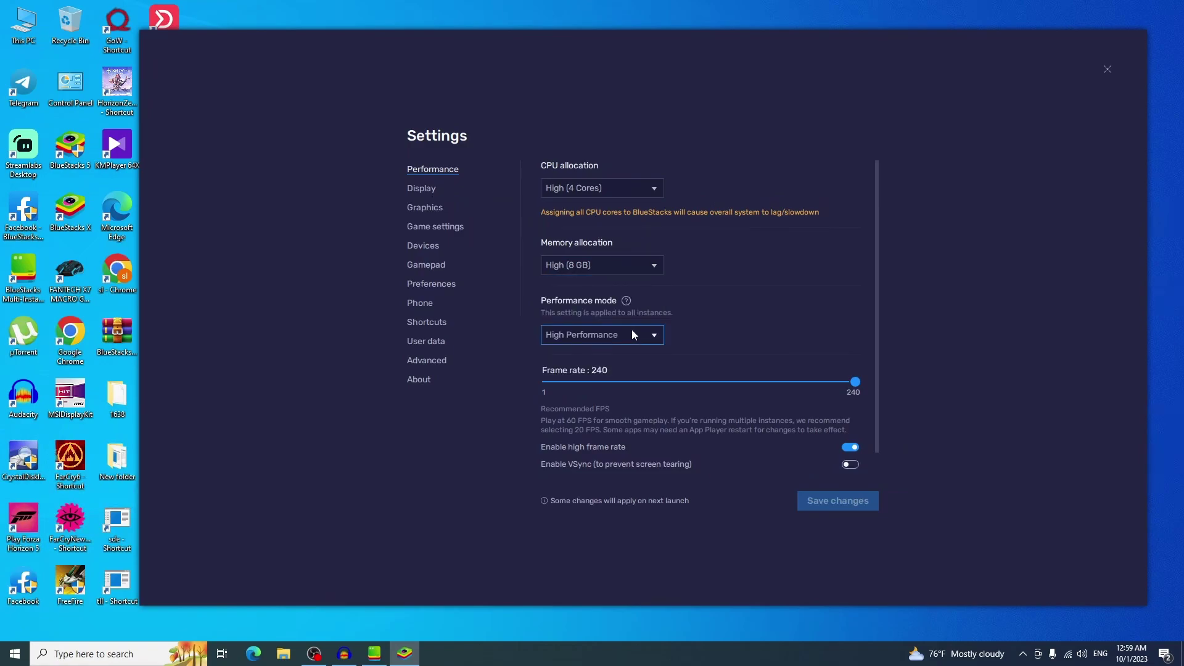
scroll(740, 308, down, 1)
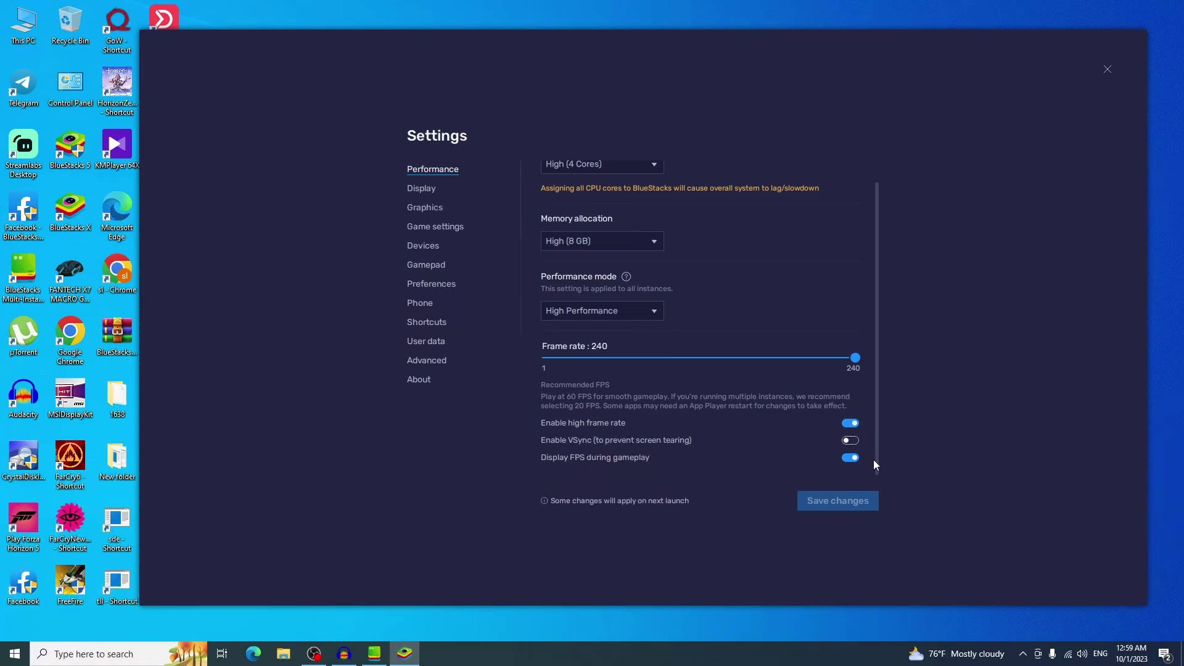
Examine the display resolution, pixel density and cursor options, and the graphics renderer and interface renderer options.
click(439, 188)
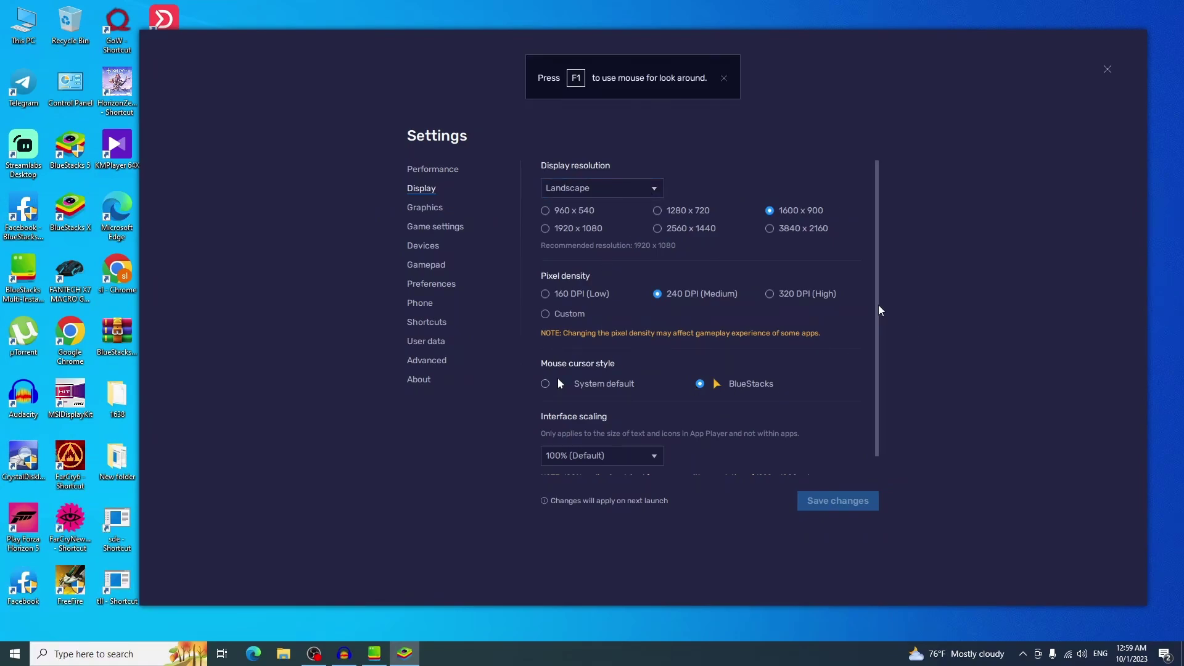
scroll(884, 315, down, 1)
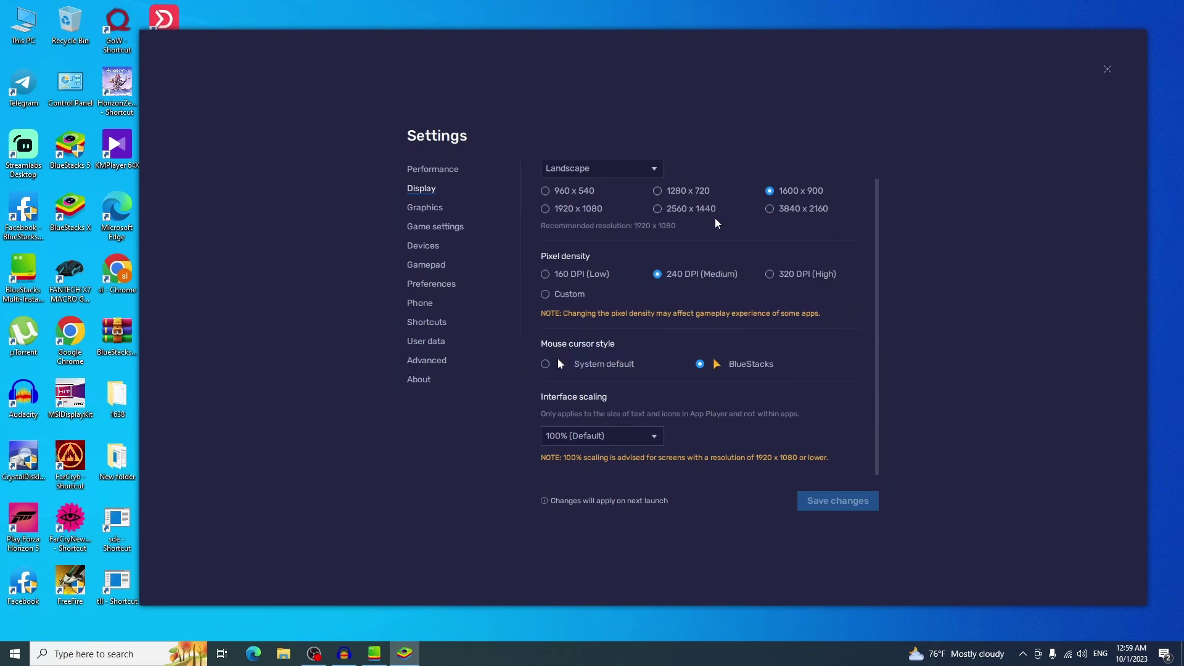
scroll(678, 222, up, 1)
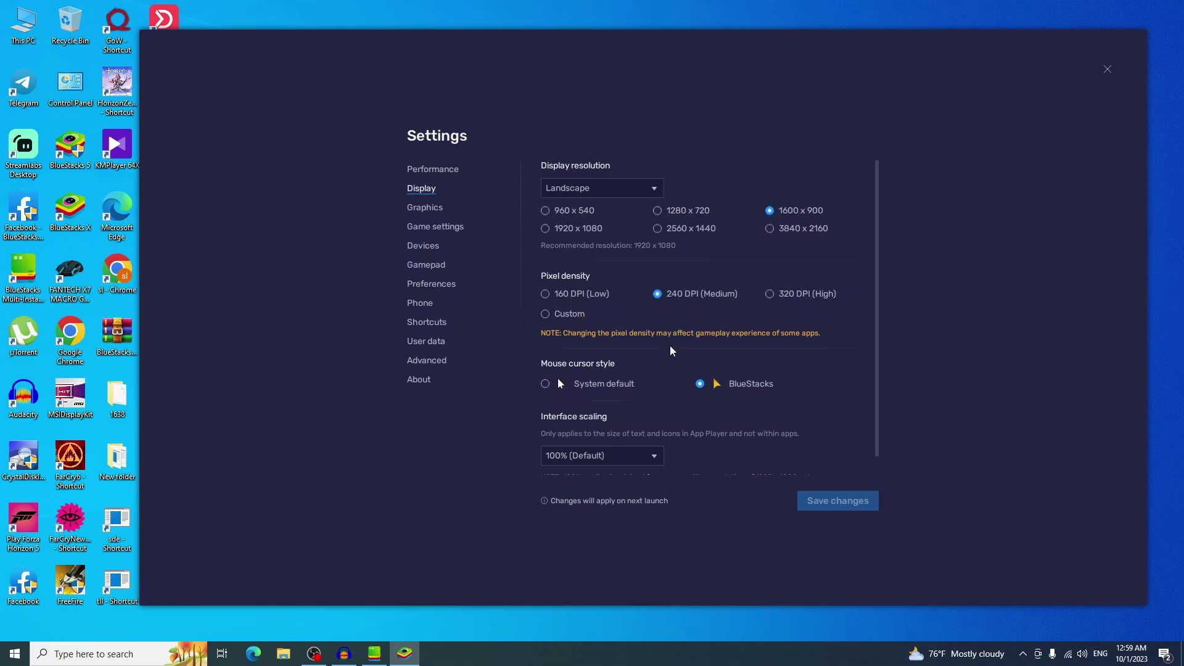
scroll(676, 386, down, 1)
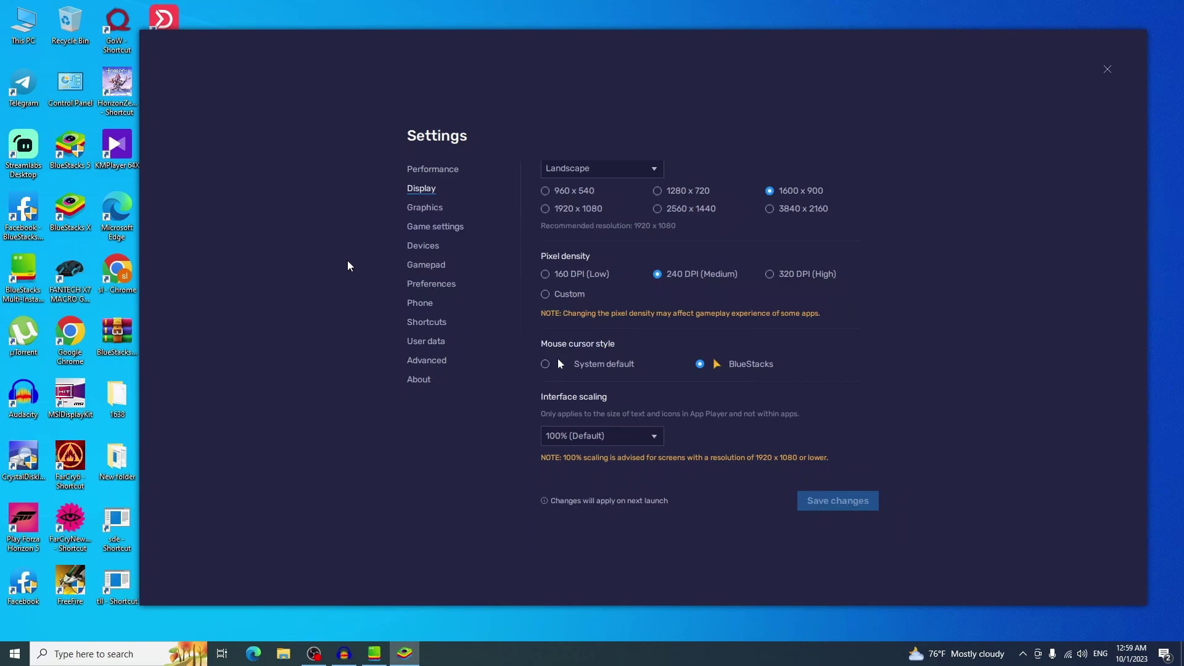
click(423, 208)
click(587, 230)
click(587, 231)
click(582, 235)
click(582, 236)
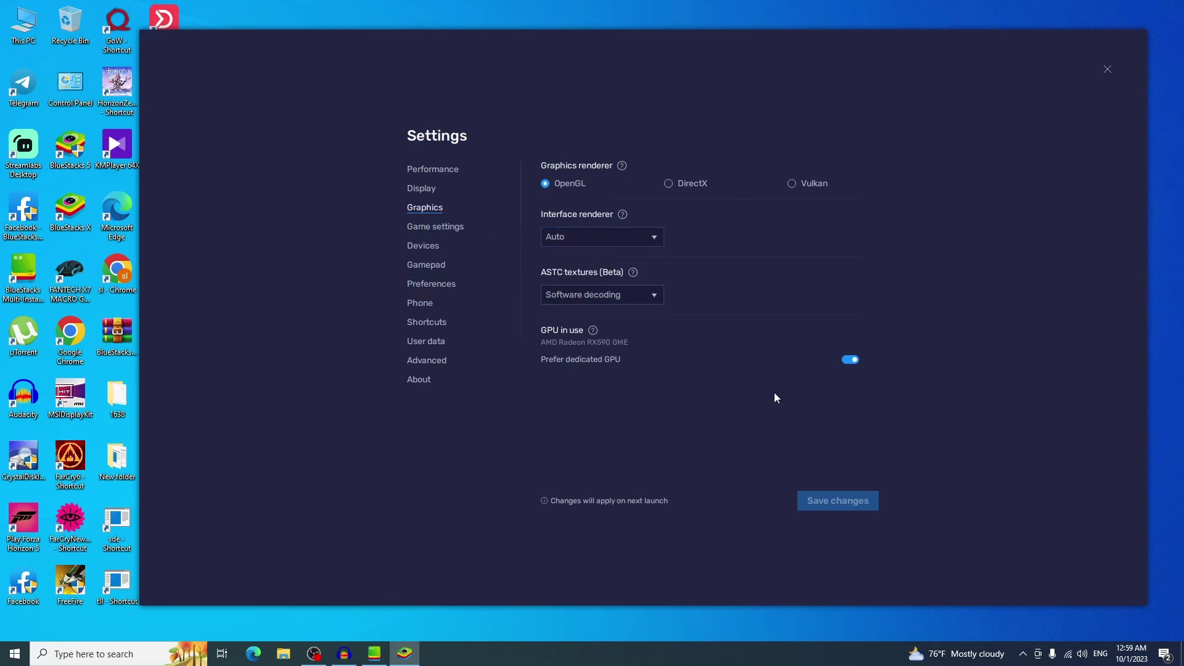
Examine the game, device, gamepad, preference, phone profile, shortcut and user data settings.
click(436, 226)
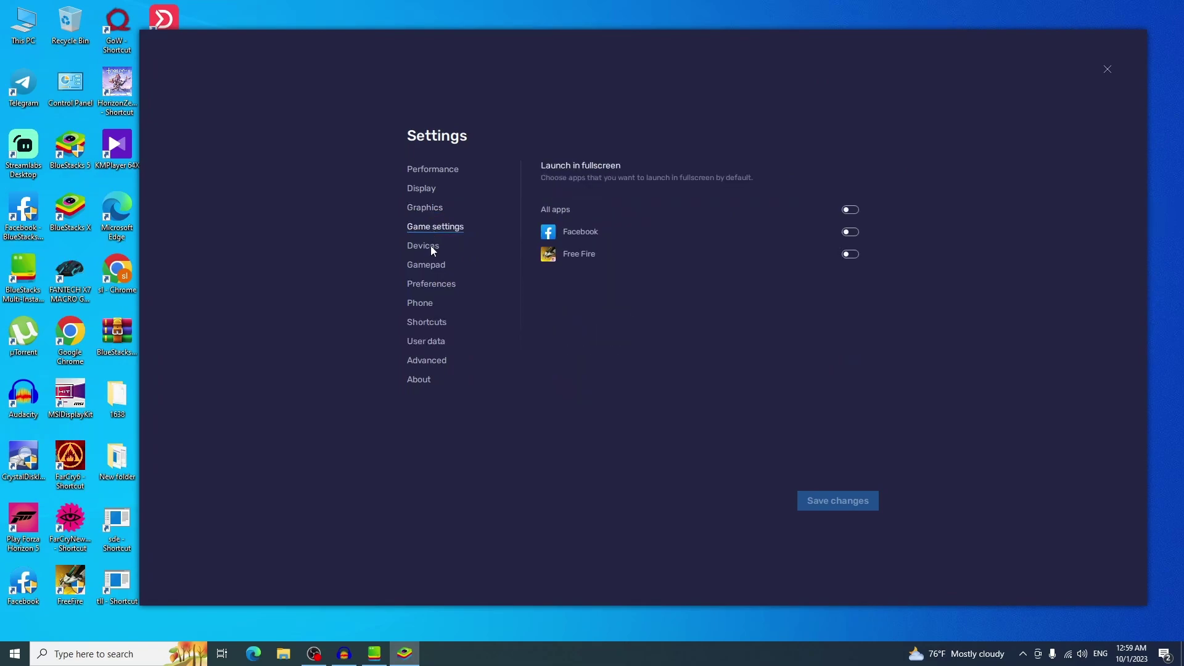
click(434, 247)
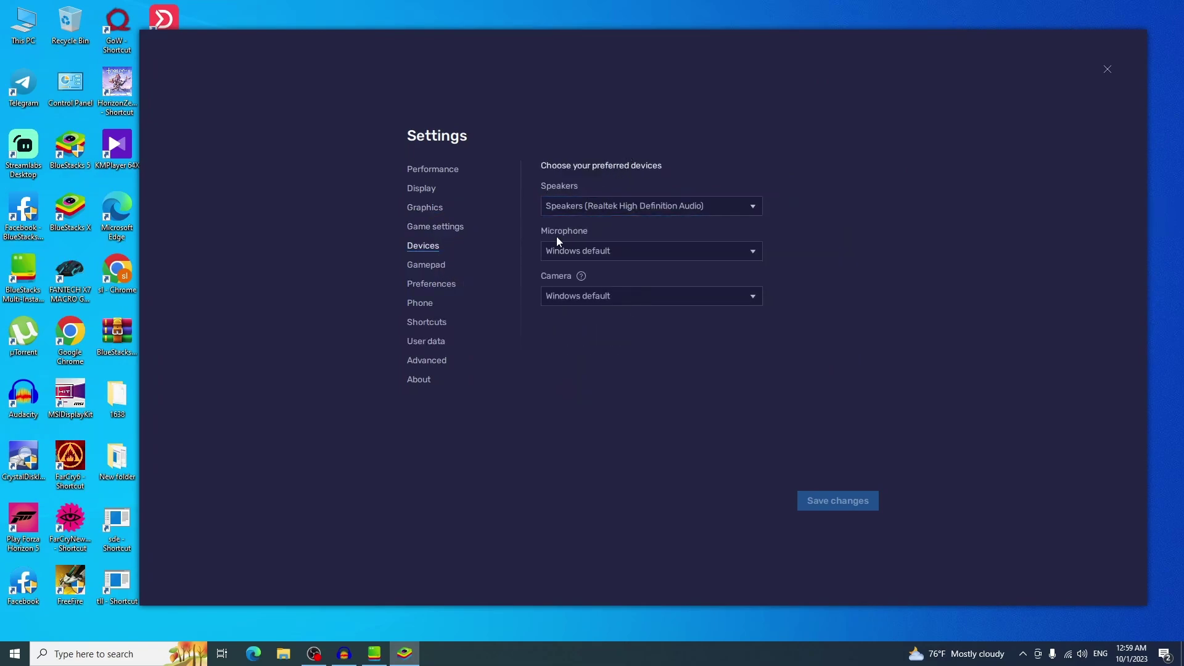
click(435, 267)
click(431, 285)
click(423, 305)
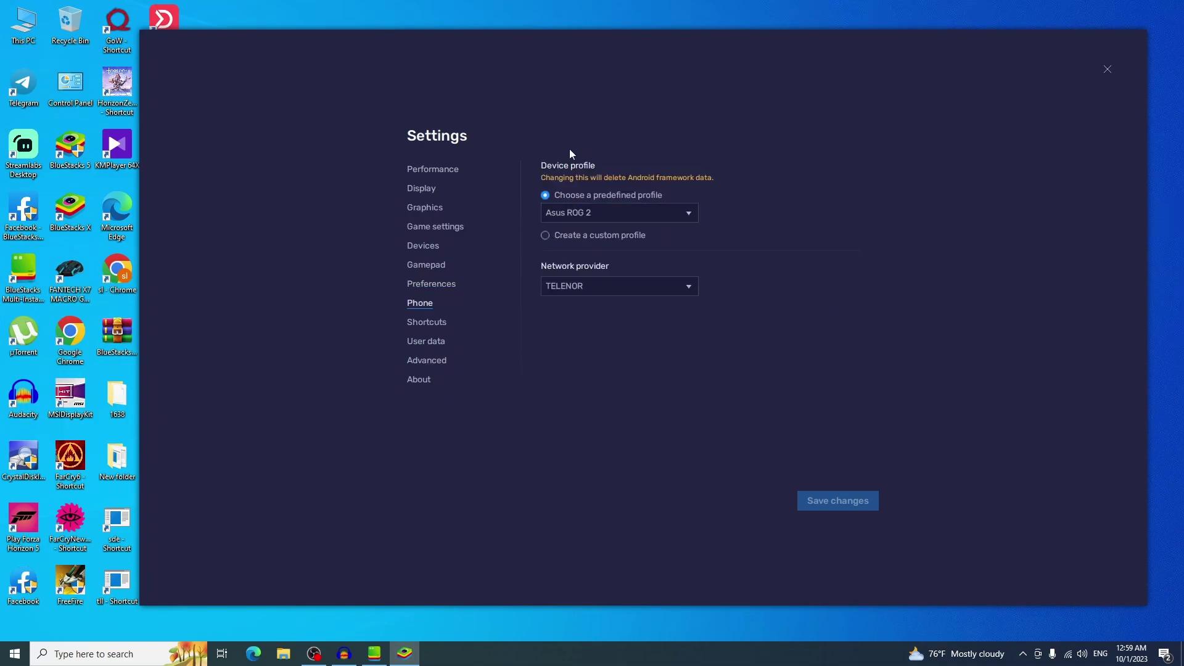
click(591, 213)
click(591, 213)
click(444, 321)
click(426, 341)
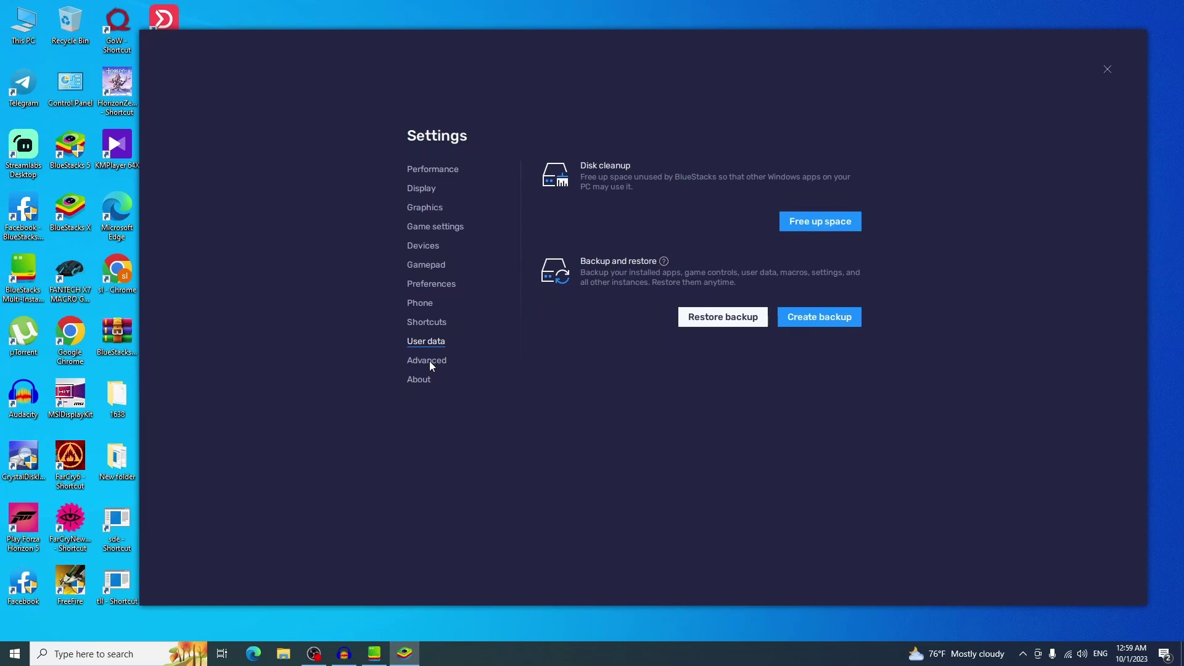
Review the advanced settings, check the App Player for updates, and close the settings.
click(430, 361)
click(430, 383)
click(408, 365)
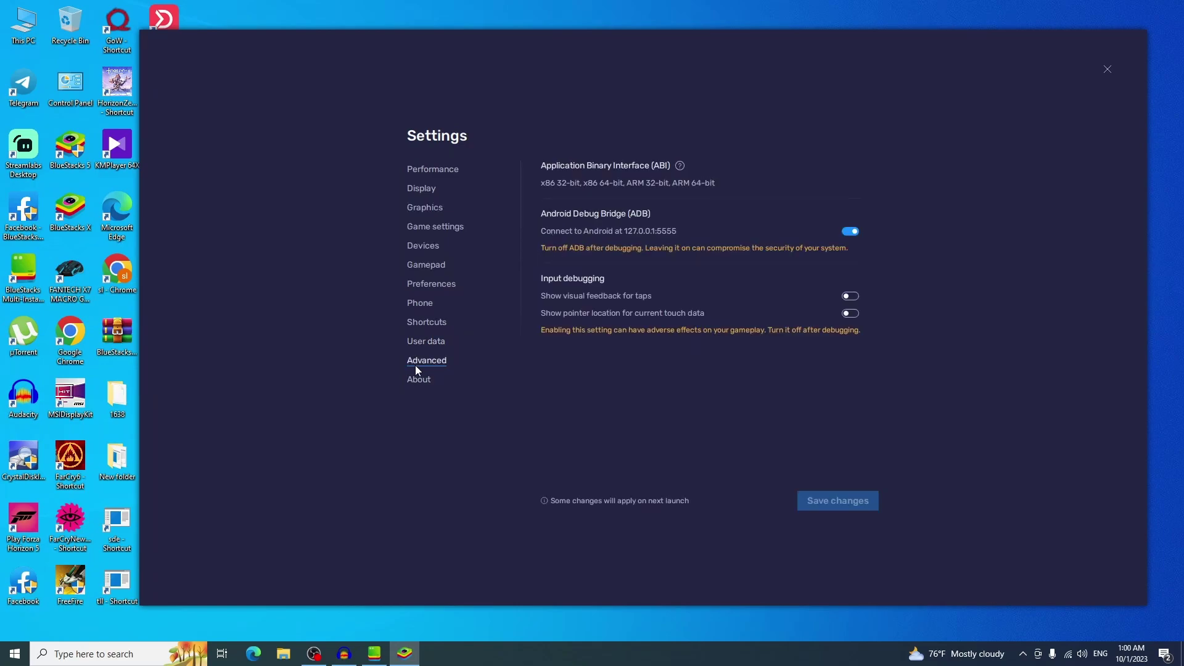
click(419, 379)
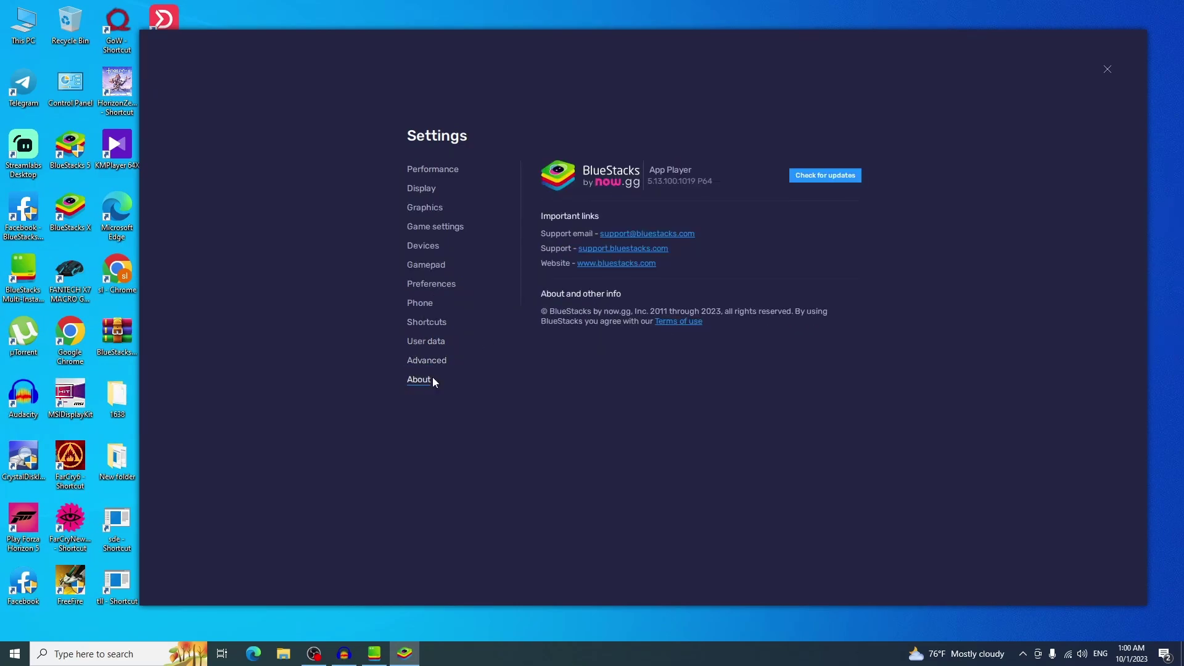
click(822, 178)
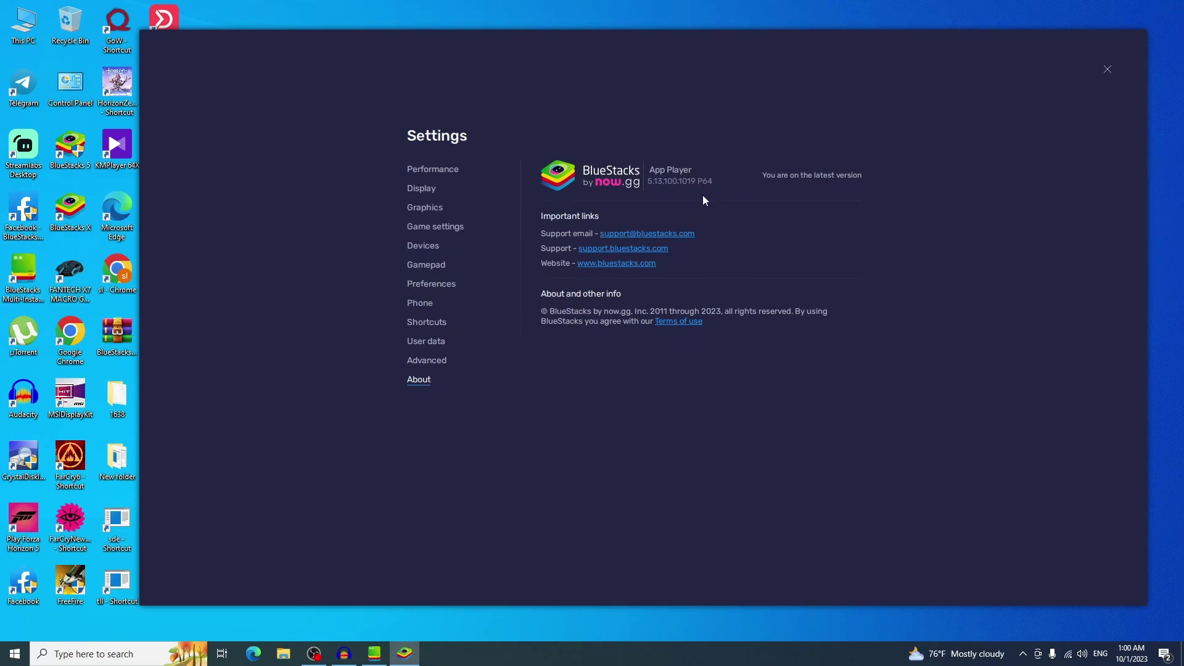
click(1108, 69)
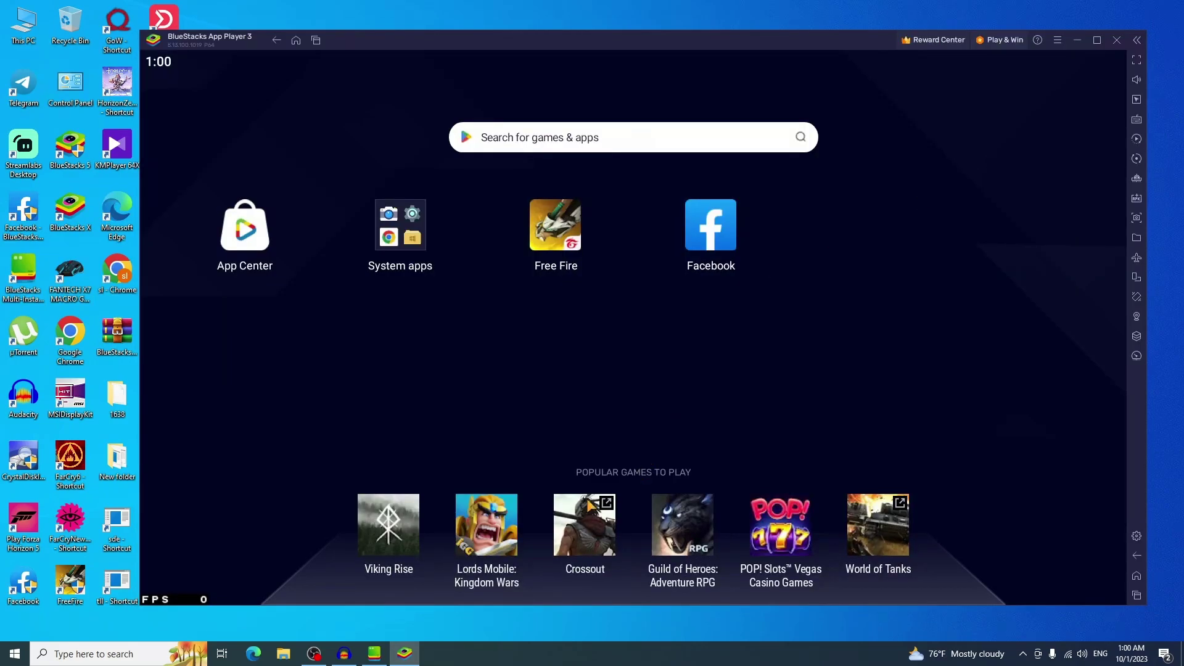
Bring up the multi-instance manager to view the instances and minimize it again.
click(375, 654)
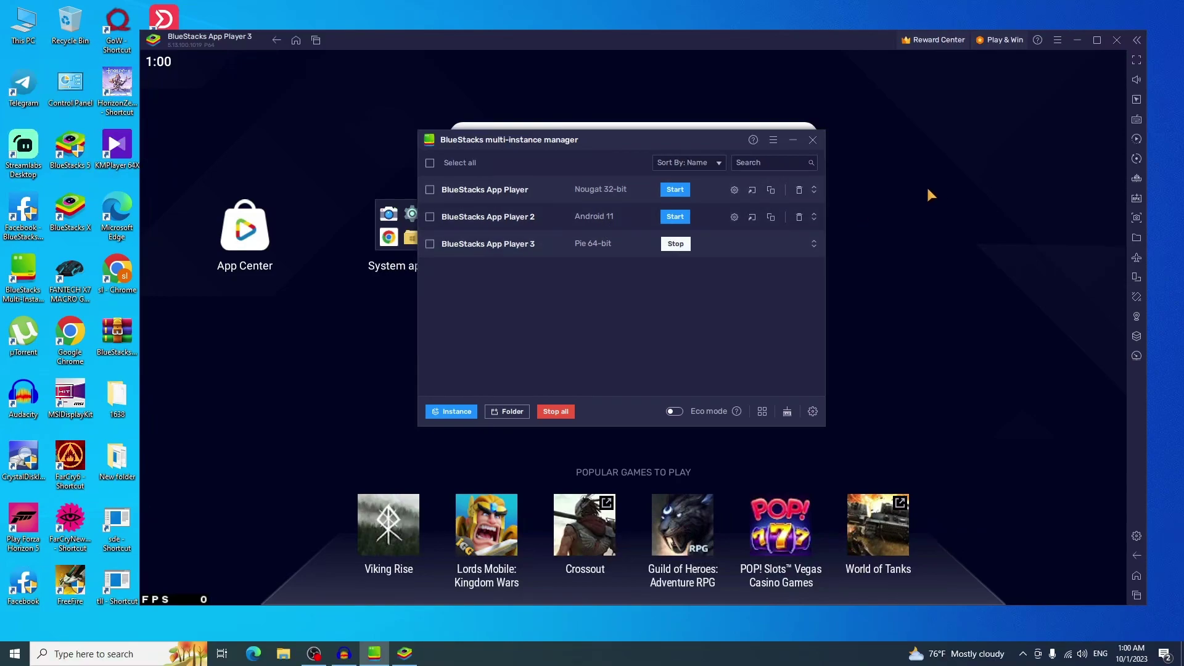
click(794, 141)
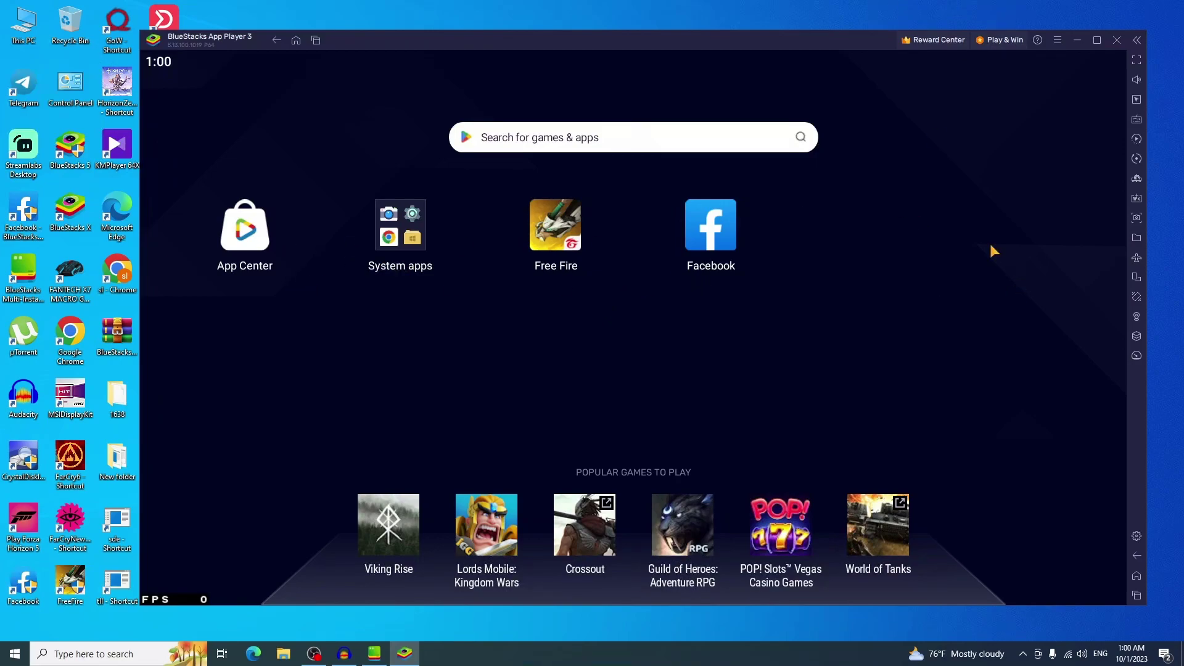
Look through the System apps folder and browse the App Center's game listings, ending on the home screen with the folder closed.
click(422, 243)
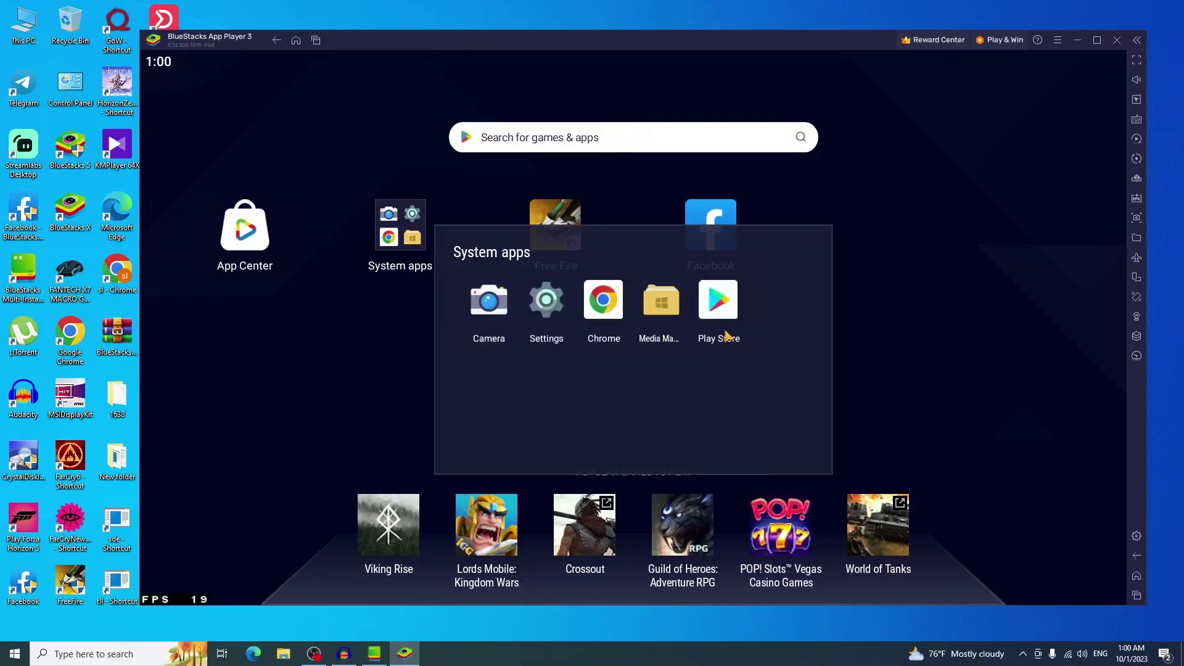
click(309, 328)
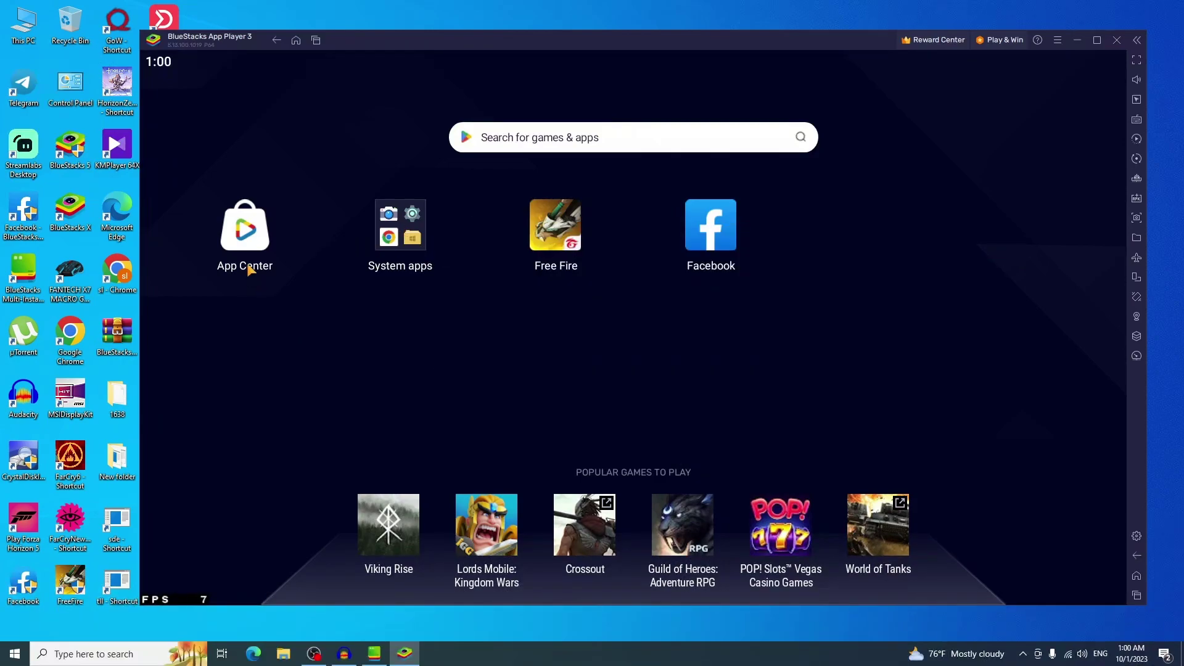
click(246, 267)
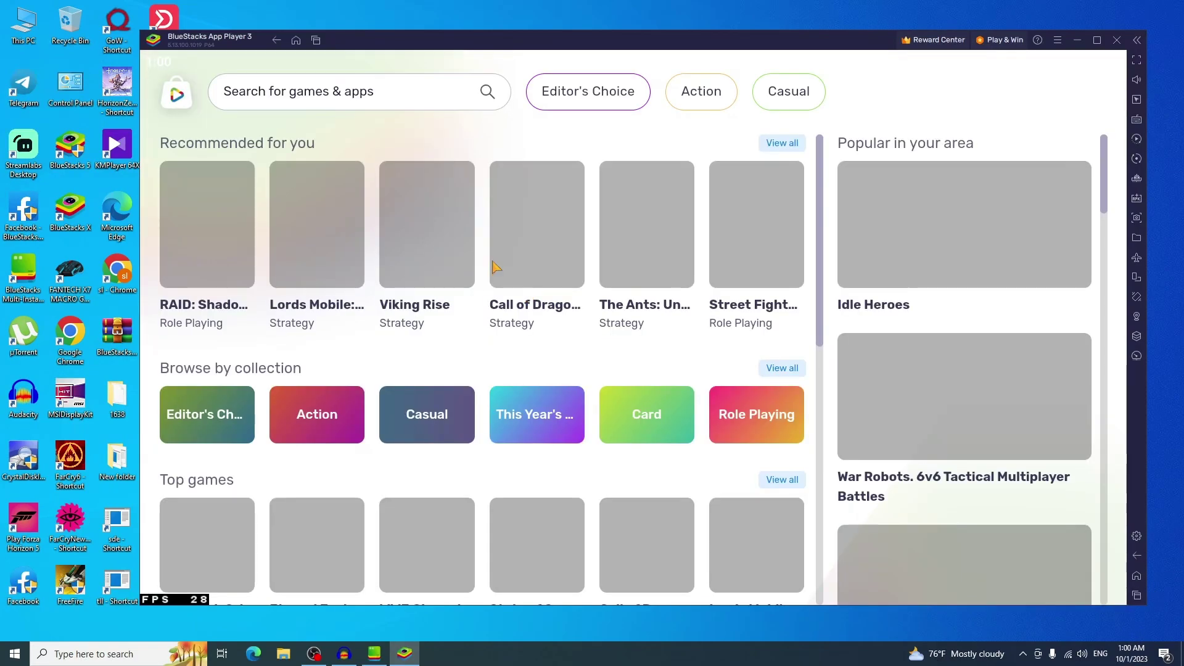
scroll(609, 487, down, 8)
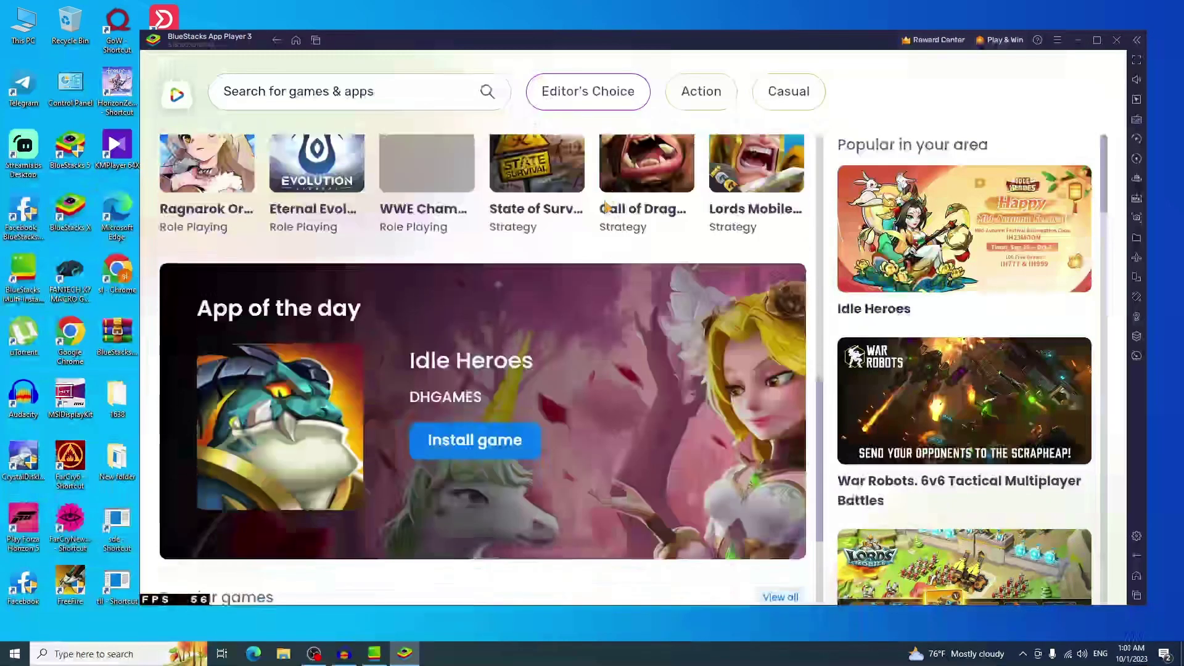
scroll(609, 370, up, 8)
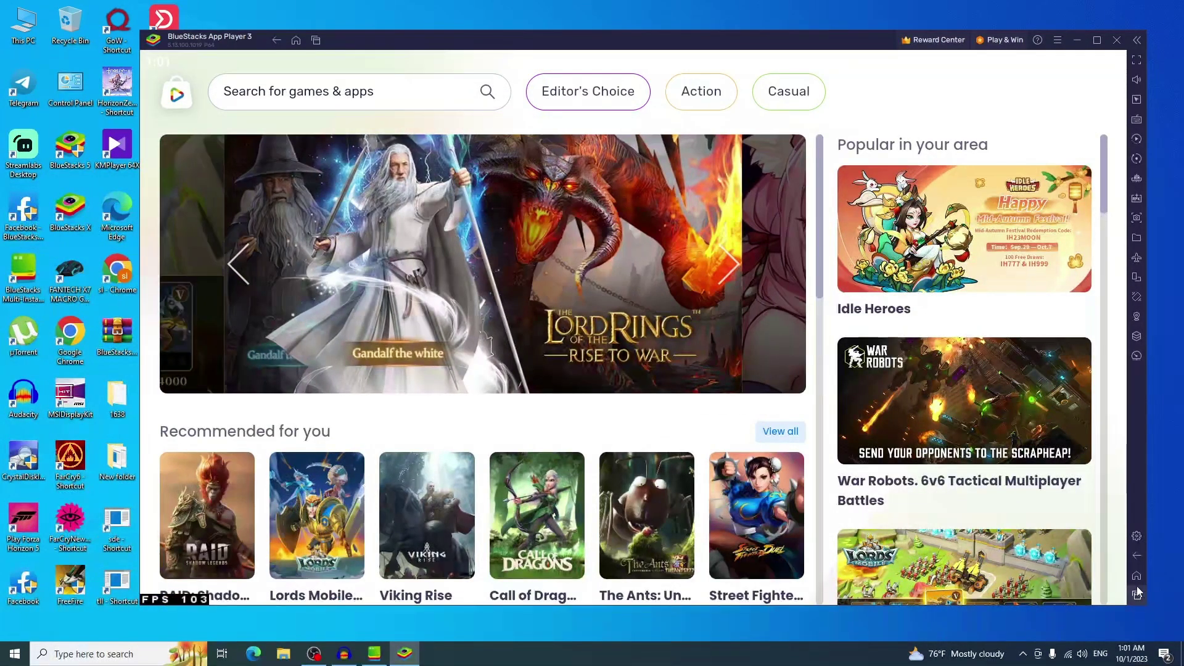
click(1137, 595)
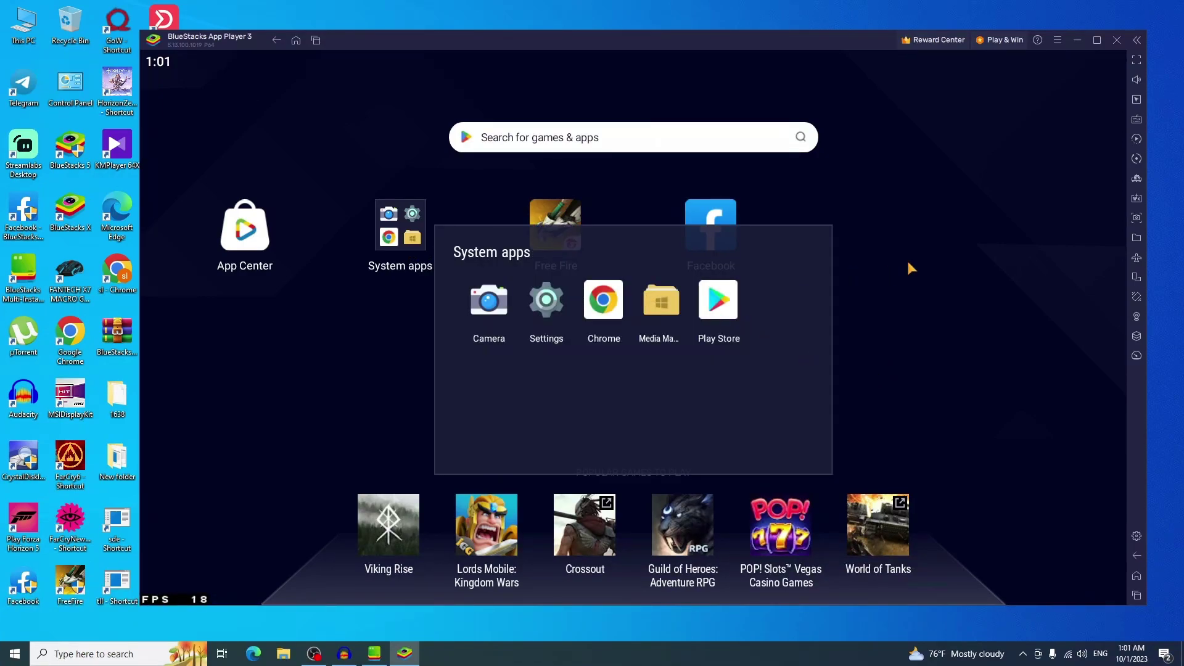
click(909, 265)
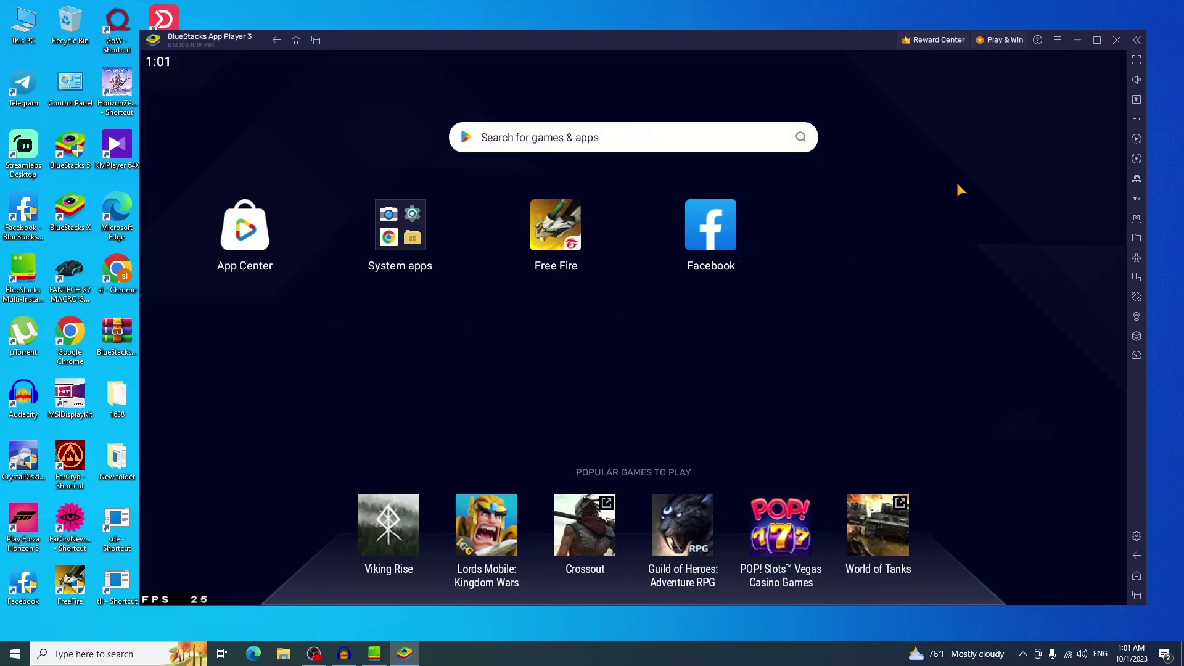
right_click(732, 3)
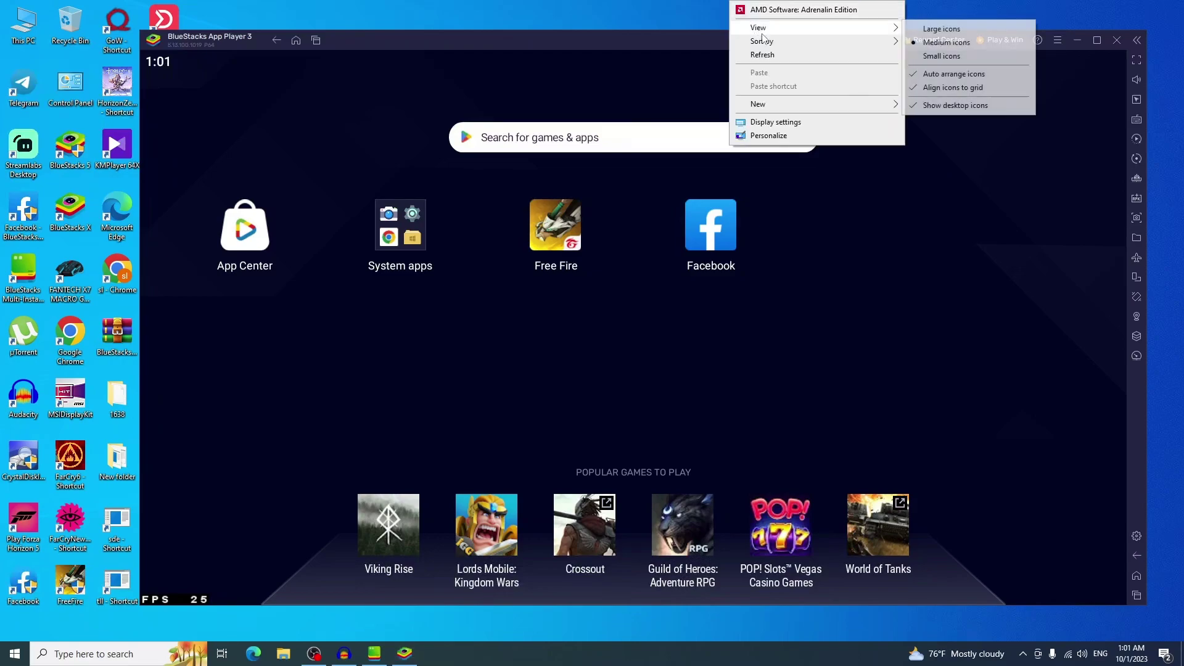
click(750, 56)
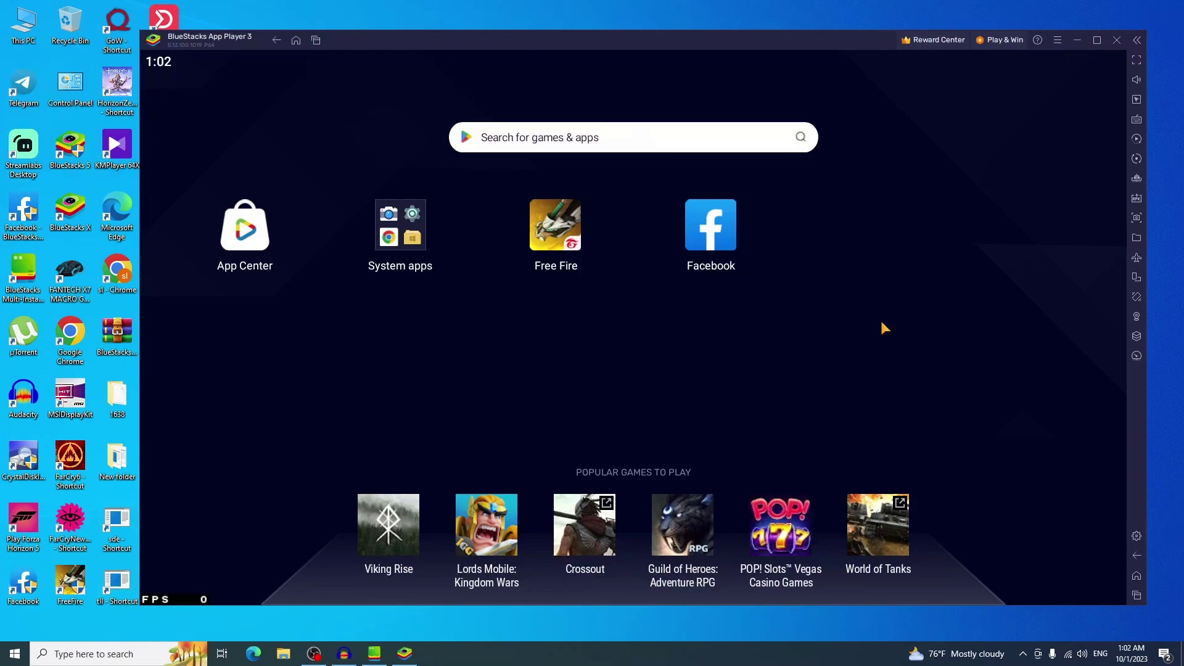
click(314, 653)
click(883, 438)
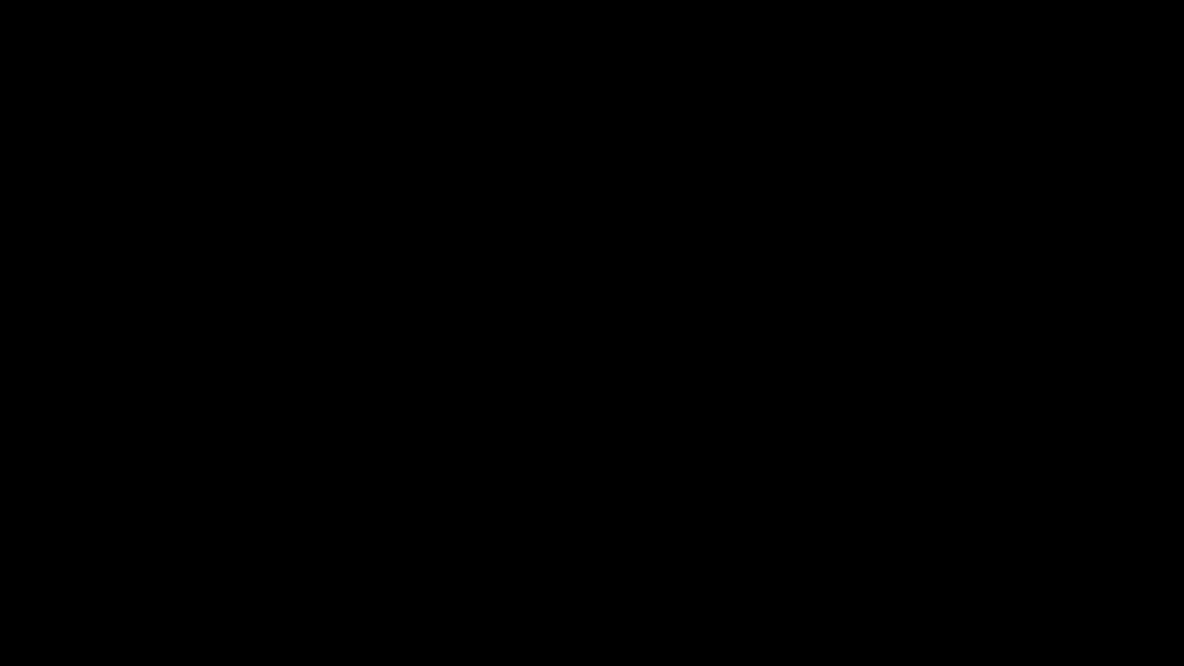